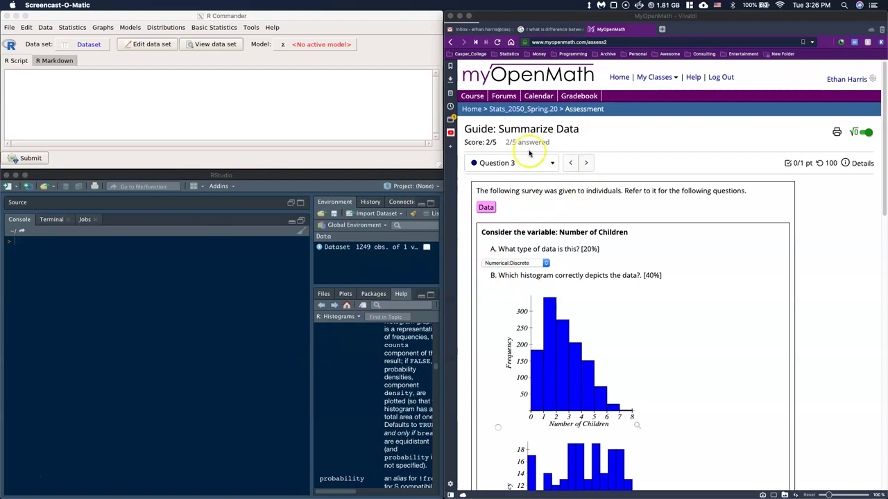
Reveal the survey data for Question 3, copy the whole Number of Children table, and collapse the data again.
{"action": "left_click", "coordinate": [488, 209]}
{"action": "left_click", "coordinate": [490, 210]}
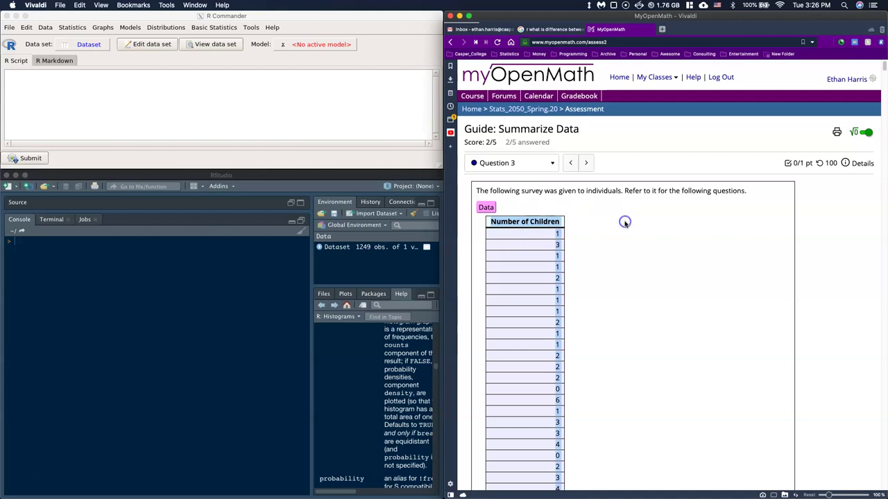
{"action": "right_click", "coordinate": [624, 222]}
{"action": "left_click", "coordinate": [642, 240]}
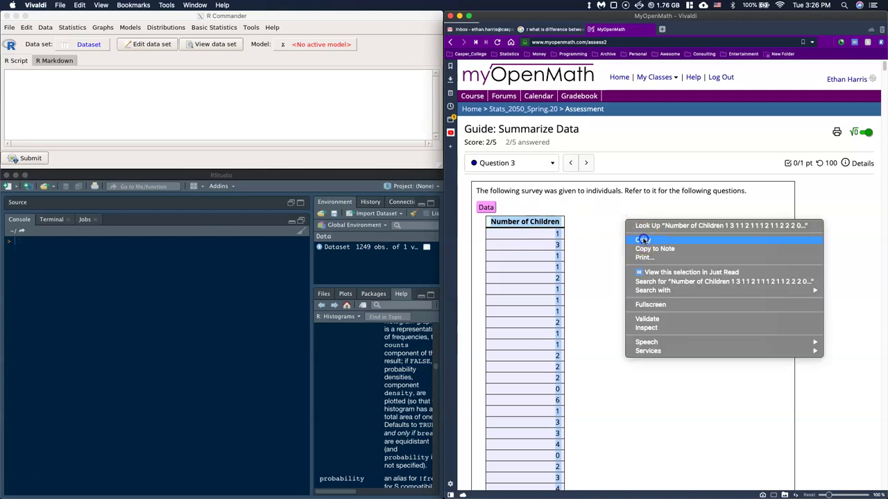
{"action": "left_click", "coordinate": [487, 207]}
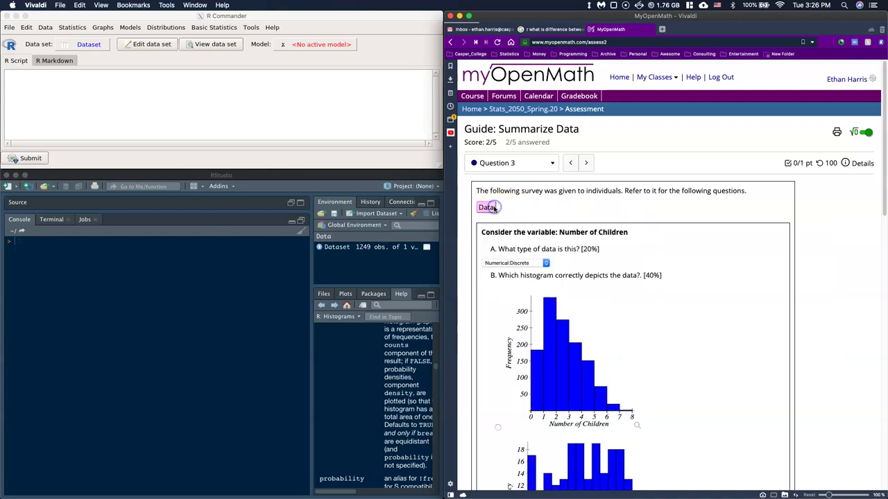
Switch to R Commander and import the copied data from the clipboard as Dataset, using tabs as the field separator.
{"action": "left_click", "coordinate": [161, 100]}
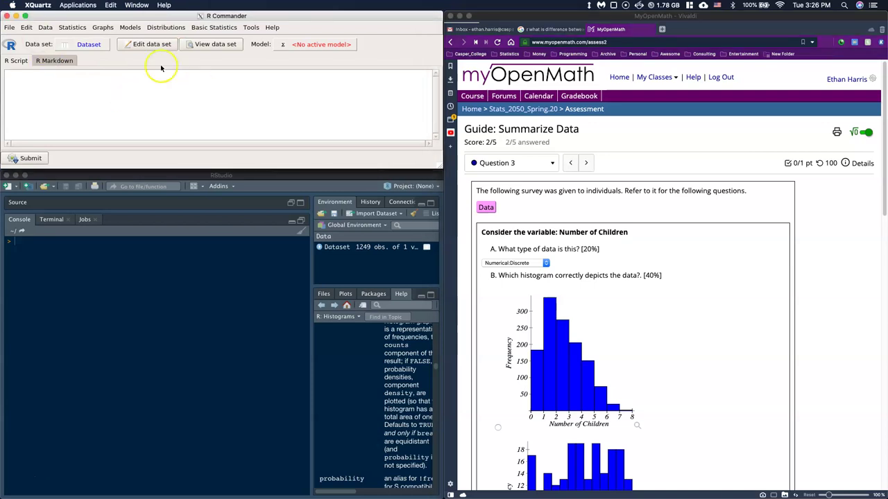
{"action": "left_click", "coordinate": [45, 28]}
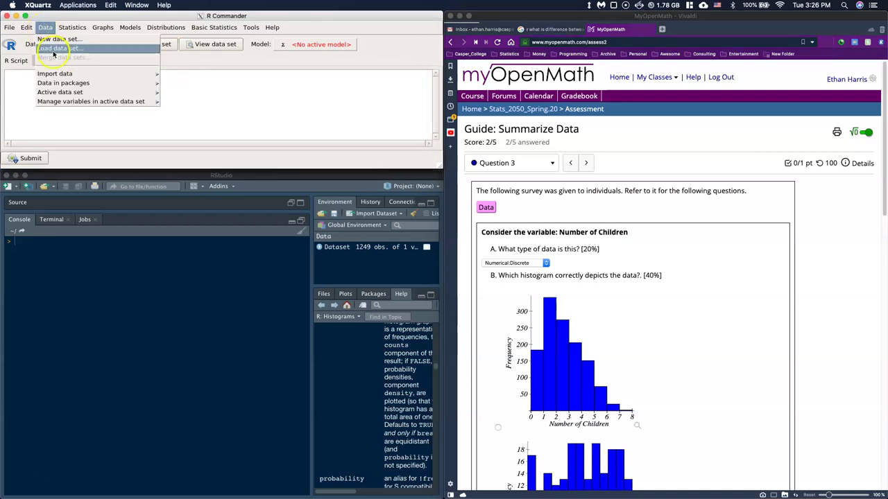
{"action": "mouse_move", "coordinate": [53, 75]}
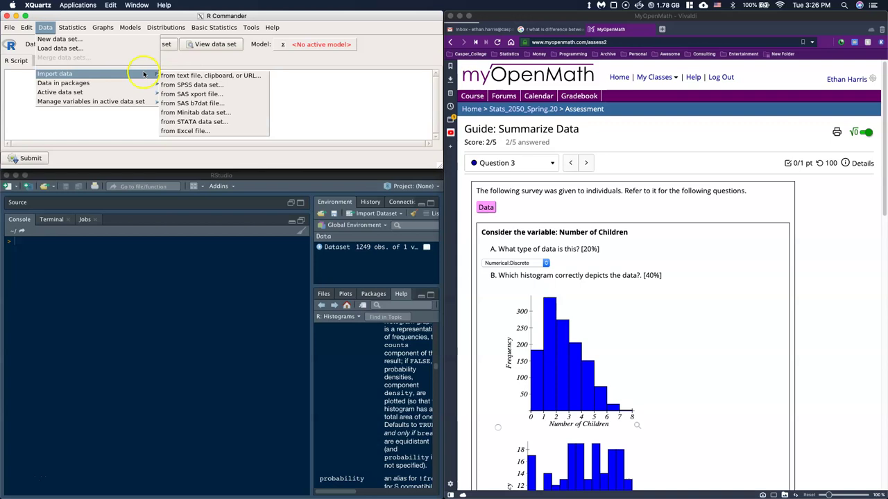
{"action": "left_click", "coordinate": [176, 76]}
{"action": "left_click", "coordinate": [15, 104]}
{"action": "left_click", "coordinate": [72, 139]}
{"action": "left_click", "coordinate": [152, 193]}
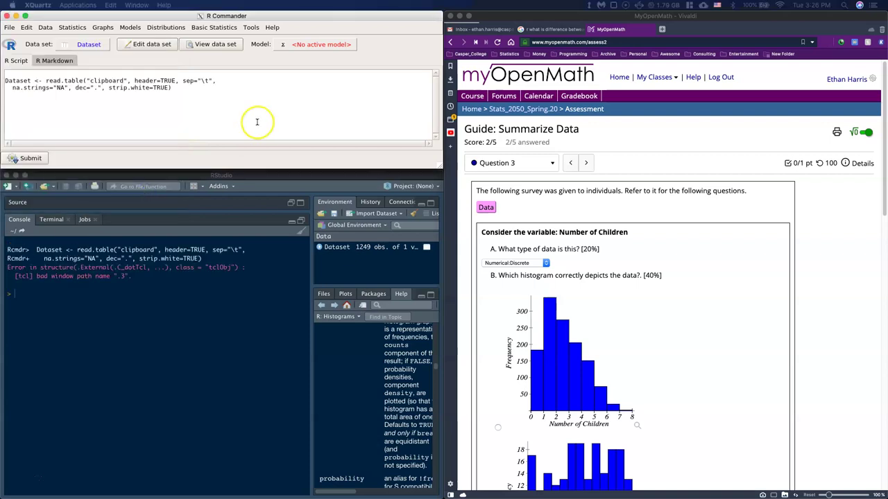
View the imported Dataset to check its Number.of.Children values, and close the viewer.
{"action": "left_click", "coordinate": [208, 44]}
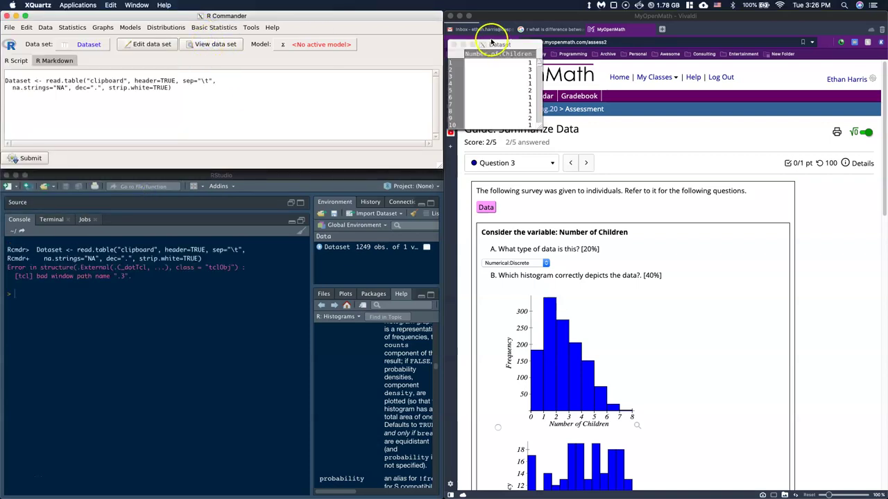
{"action": "left_click_drag", "start_coordinate": [256, 89], "coordinate": [136, 206]}
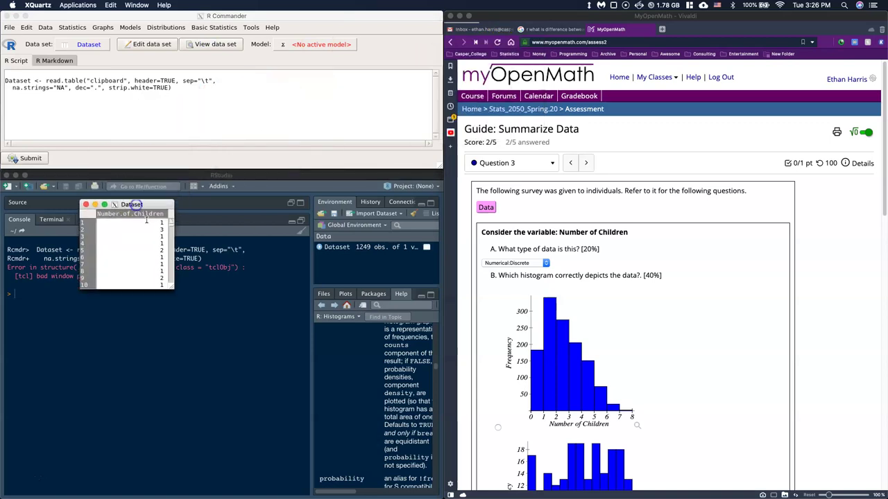
{"action": "scroll", "coordinate": [152, 241], "scroll_direction": "down", "scroll_amount": 20}
{"action": "scroll", "coordinate": [157, 236], "scroll_direction": "up", "scroll_amount": 20}
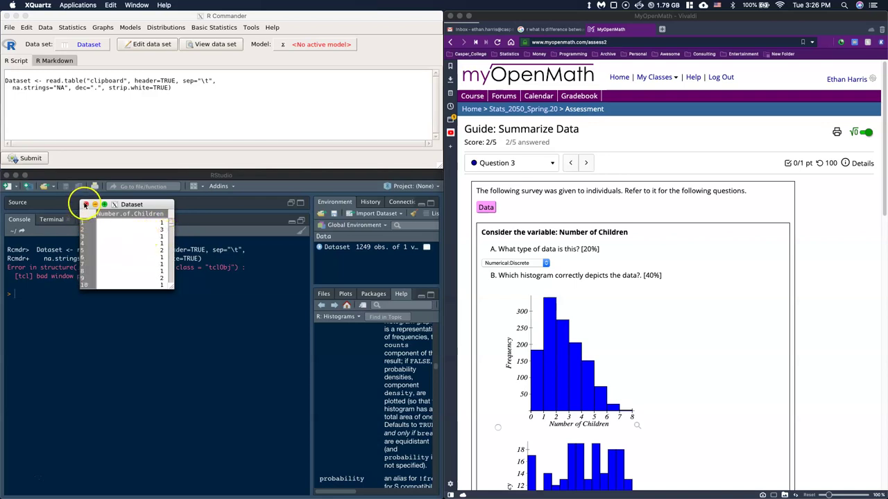
{"action": "left_click", "coordinate": [85, 206]}
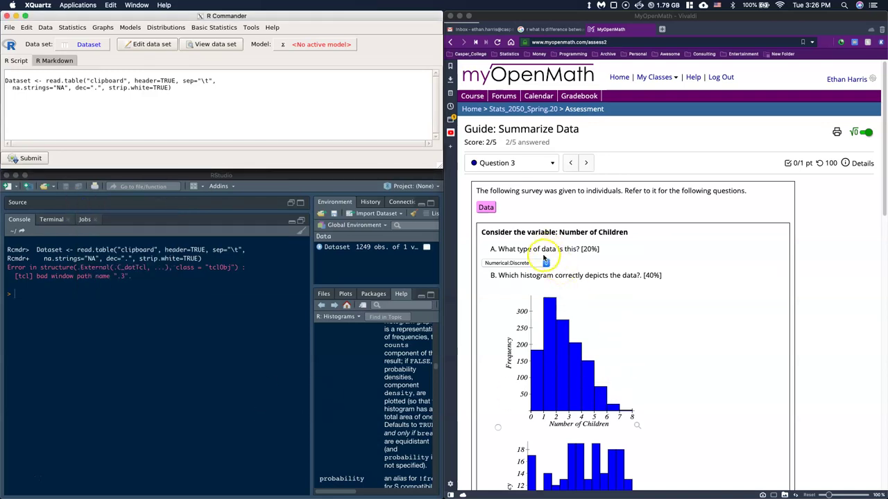
Show the survey data in the MyOpenMath question, examine the first Number of Children values, and hide the table.
{"action": "left_click", "coordinate": [493, 212]}
{"action": "left_click", "coordinate": [494, 211]}
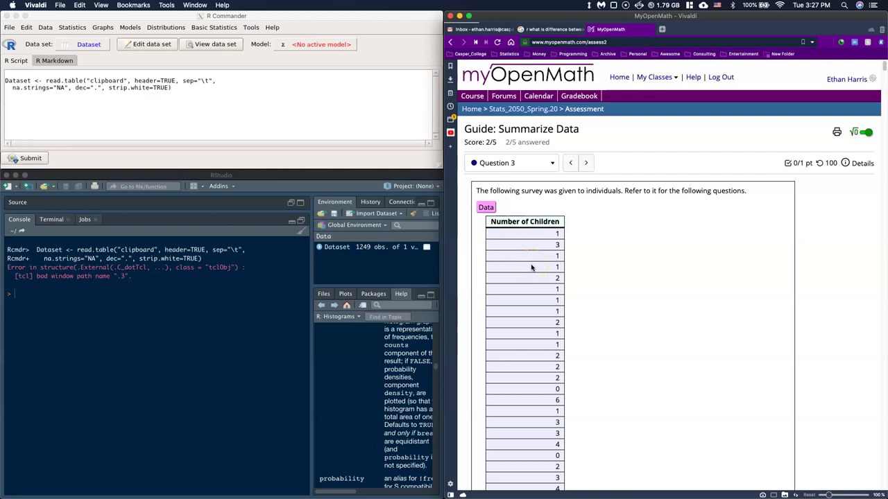
{"action": "left_click", "coordinate": [535, 241]}
{"action": "left_click", "coordinate": [548, 234]}
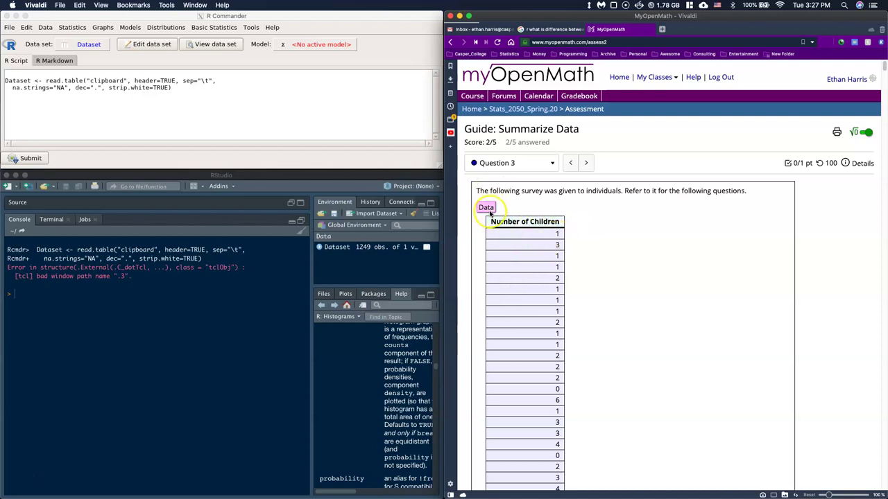
{"action": "left_click", "coordinate": [488, 210]}
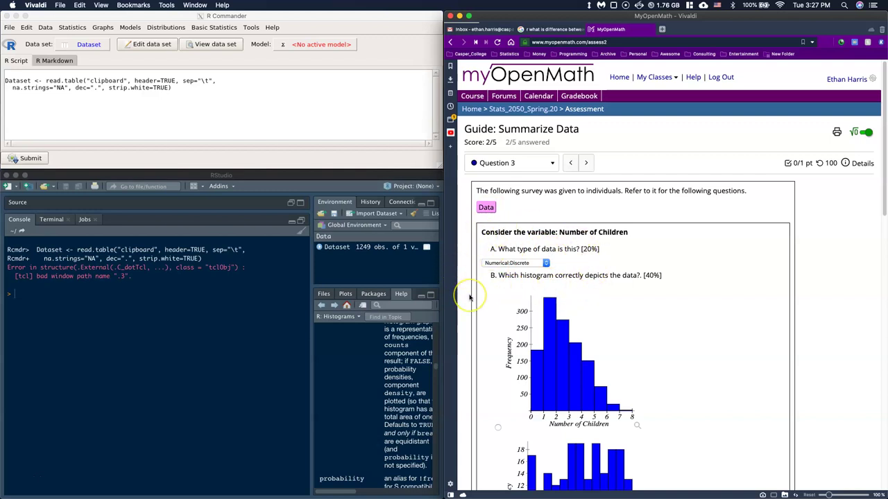
Examine the four answer histograms for Number of Children, comparing their shapes and axis ranges.
{"action": "scroll", "coordinate": [569, 317], "scroll_direction": "down", "scroll_amount": 3}
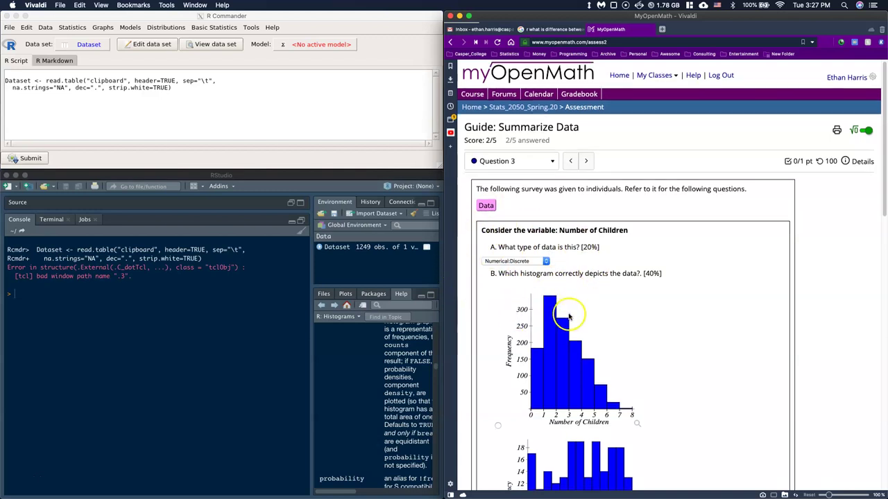
{"action": "scroll", "coordinate": [596, 270], "scroll_direction": "down", "scroll_amount": 10}
{"action": "scroll", "coordinate": [531, 279], "scroll_direction": "up", "scroll_amount": 4}
{"action": "scroll", "coordinate": [614, 258], "scroll_direction": "up", "scroll_amount": 4}
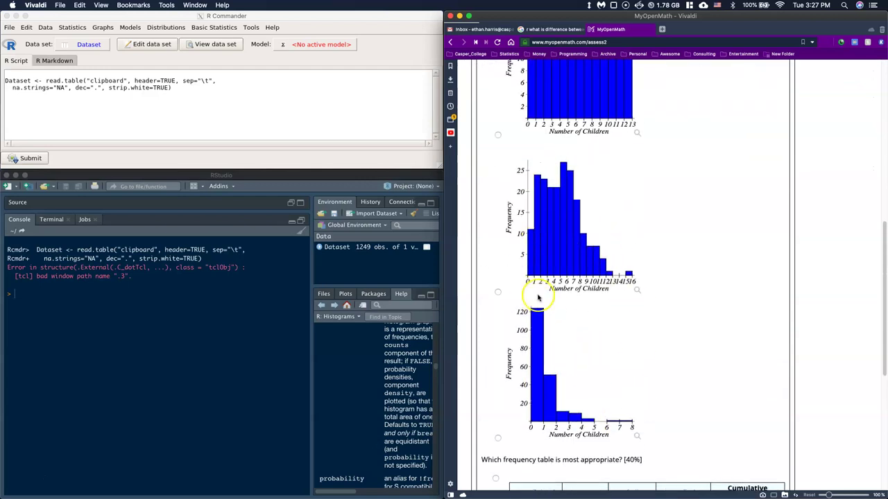
{"action": "scroll", "coordinate": [621, 250], "scroll_direction": "up", "scroll_amount": 3}
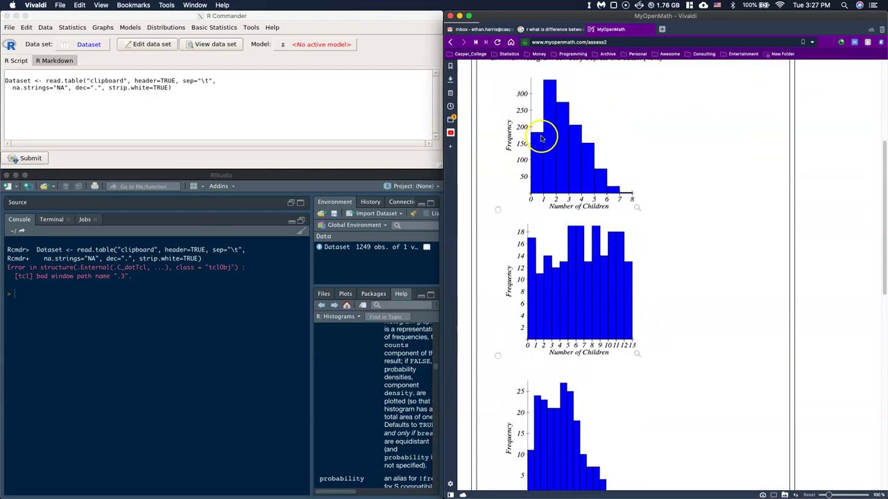
{"action": "scroll", "coordinate": [557, 315], "scroll_direction": "down", "scroll_amount": 2}
{"action": "scroll", "coordinate": [613, 356], "scroll_direction": "down", "scroll_amount": 5}
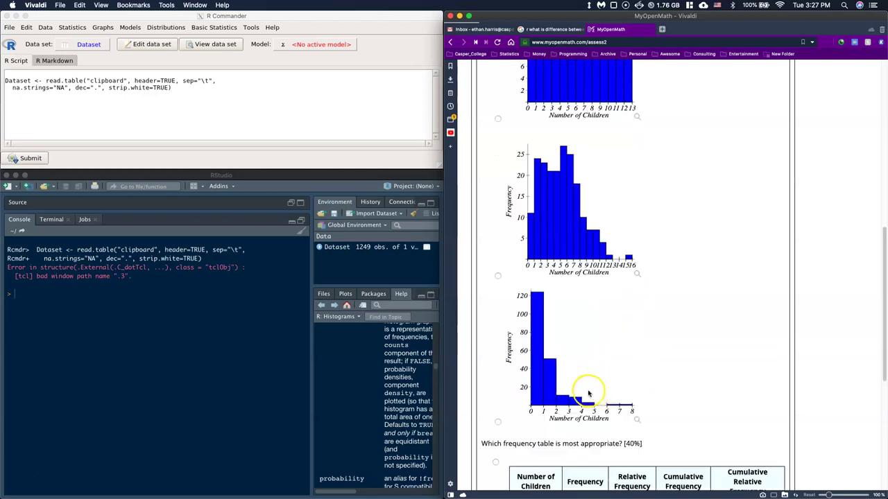
{"action": "scroll", "coordinate": [597, 258], "scroll_direction": "up", "scroll_amount": 1}
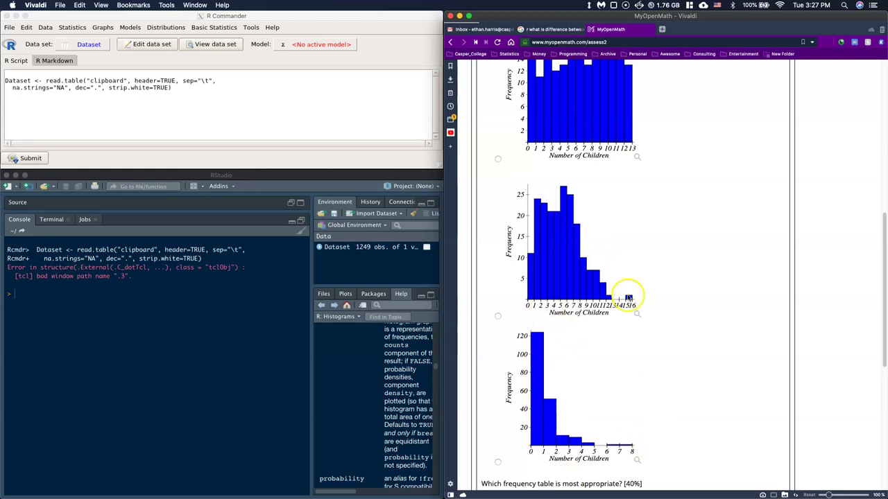
{"action": "scroll", "coordinate": [600, 198], "scroll_direction": "up", "scroll_amount": 7}
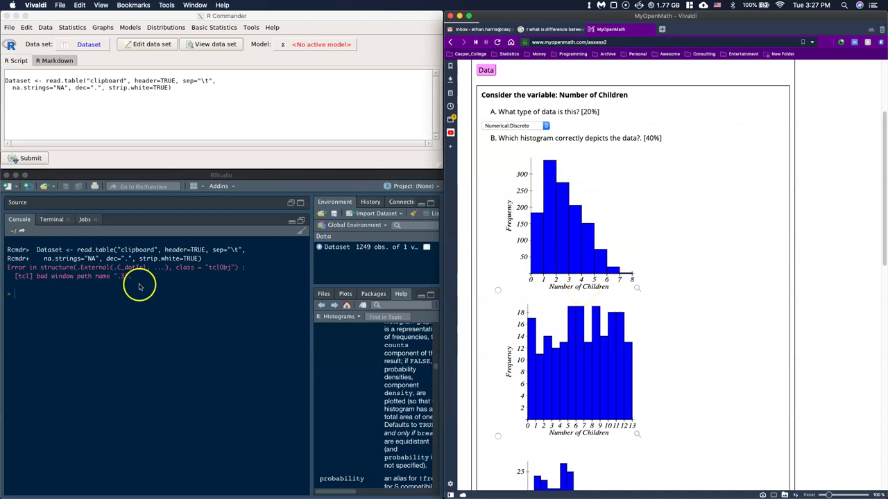
In R Commander, plot a frequency-count histogram of Number.of.Children with the graph title "Number of Children".
{"action": "left_click", "coordinate": [25, 317]}
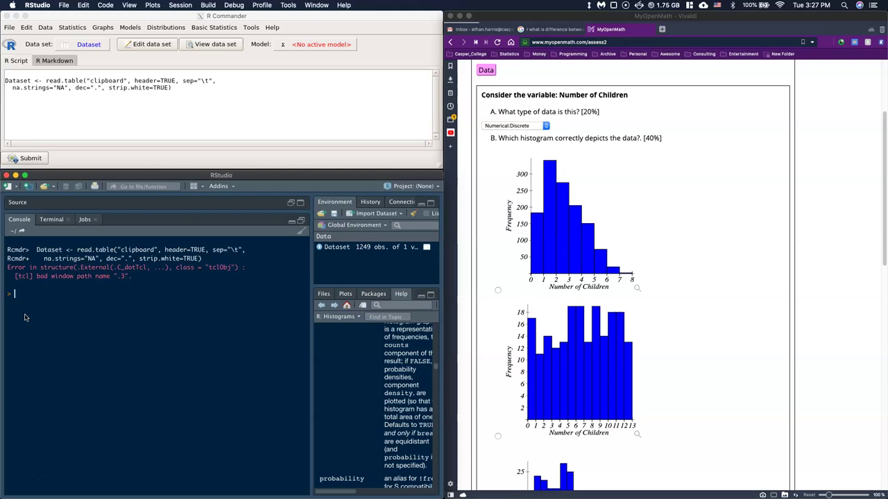
{"action": "left_click", "coordinate": [25, 216]}
{"action": "left_click", "coordinate": [104, 28]}
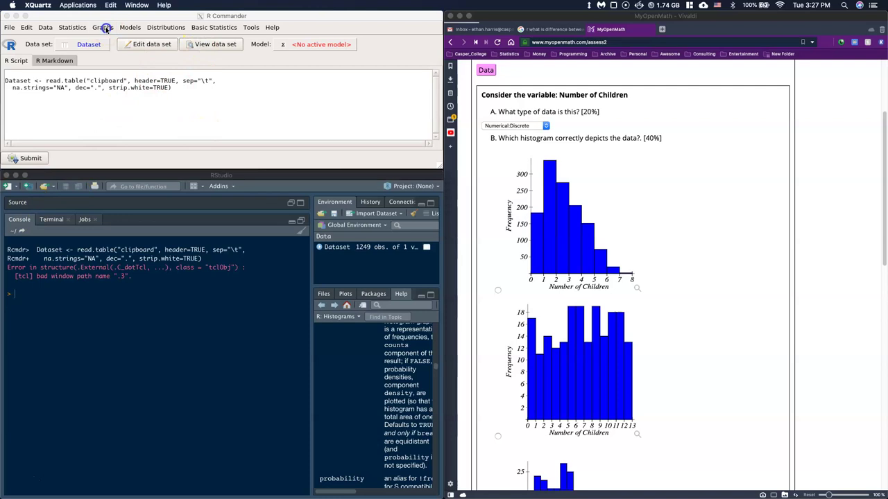
{"action": "left_click", "coordinate": [104, 28]}
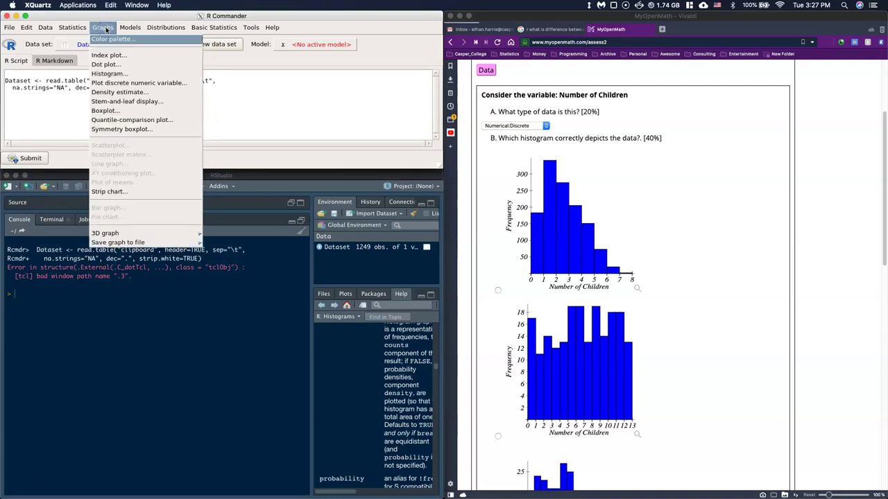
{"action": "left_click", "coordinate": [119, 75]}
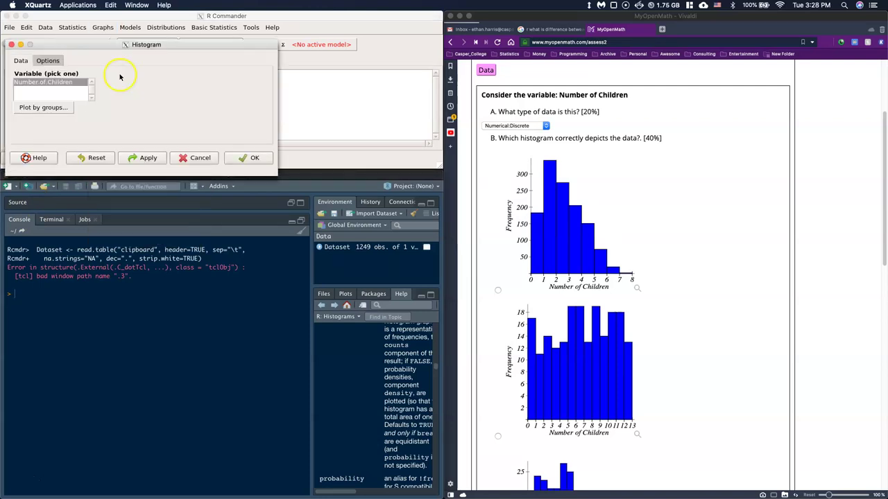
{"action": "left_click", "coordinate": [49, 84]}
{"action": "left_click", "coordinate": [49, 62]}
{"action": "triple_click", "coordinate": [179, 122]}
{"action": "type", "text": "Number of Children"}
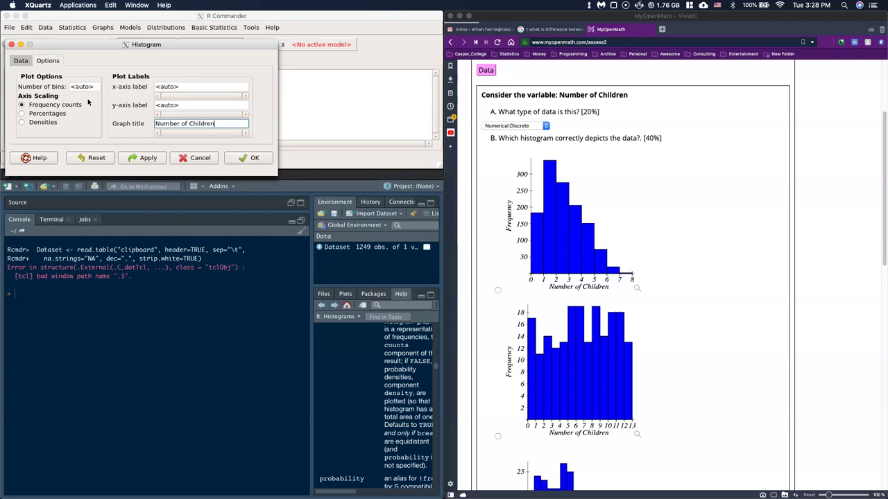
{"action": "left_click", "coordinate": [243, 160]}
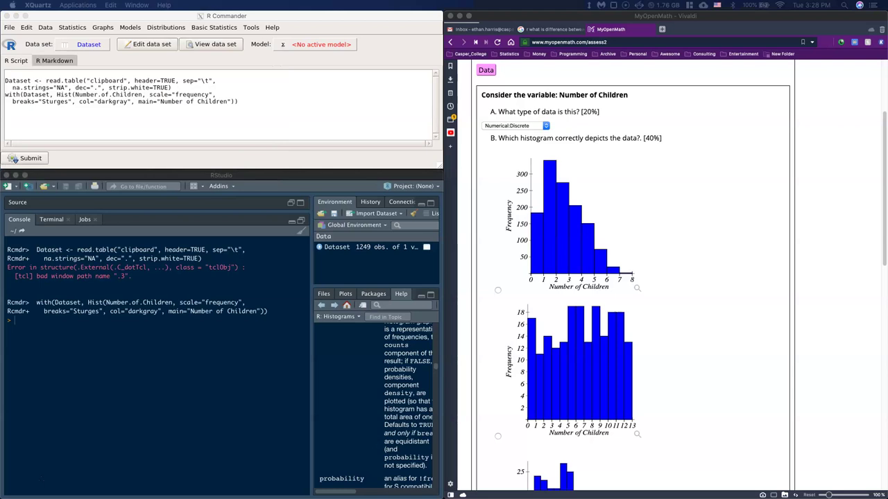
Place the histogram plot window beside the assessment's answer histograms to compare them.
{"action": "left_click_drag", "start_coordinate": [326, 104], "coordinate": [194, 50]}
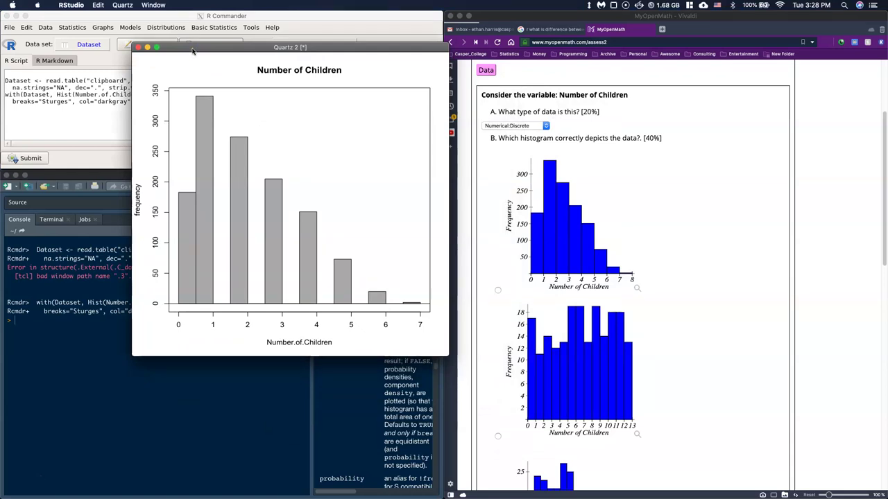
{"action": "left_click_drag", "start_coordinate": [193, 50], "coordinate": [109, 45]}
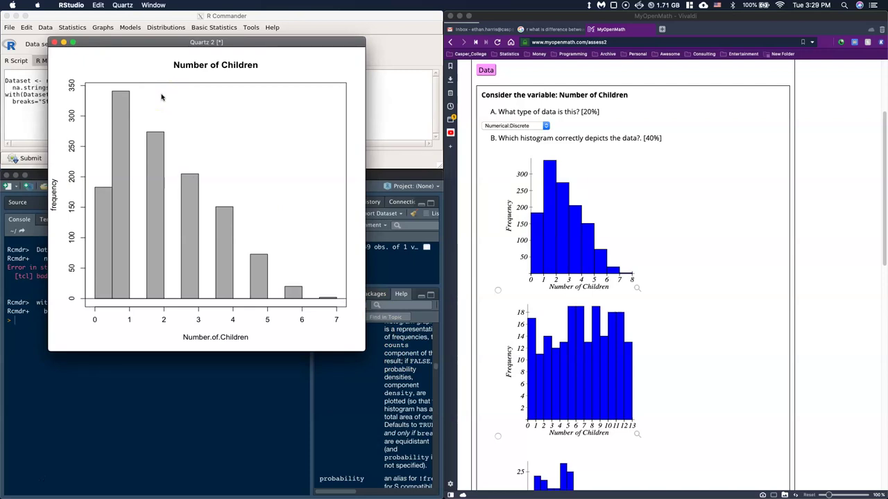
Move the plot clear of R Commander and run numerical summaries for Number.of.Children with binned frequency counts included.
{"action": "left_click_drag", "start_coordinate": [140, 45], "coordinate": [513, 48]}
{"action": "left_click", "coordinate": [72, 27]}
{"action": "left_click", "coordinate": [72, 28]}
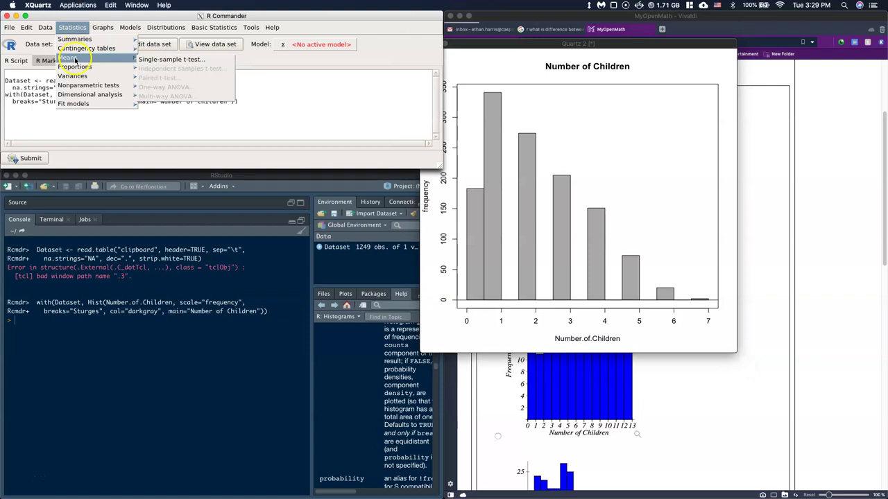
{"action": "mouse_move", "coordinate": [75, 39]}
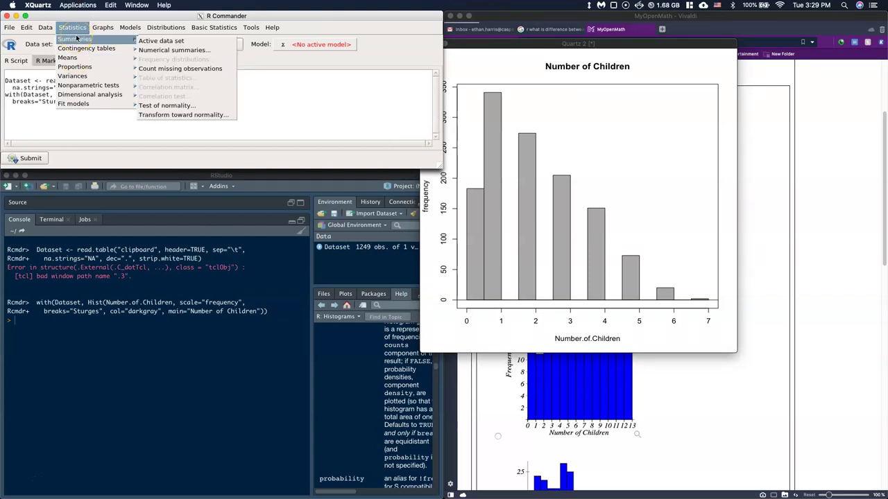
{"action": "left_click", "coordinate": [172, 51]}
{"action": "left_click", "coordinate": [50, 61]}
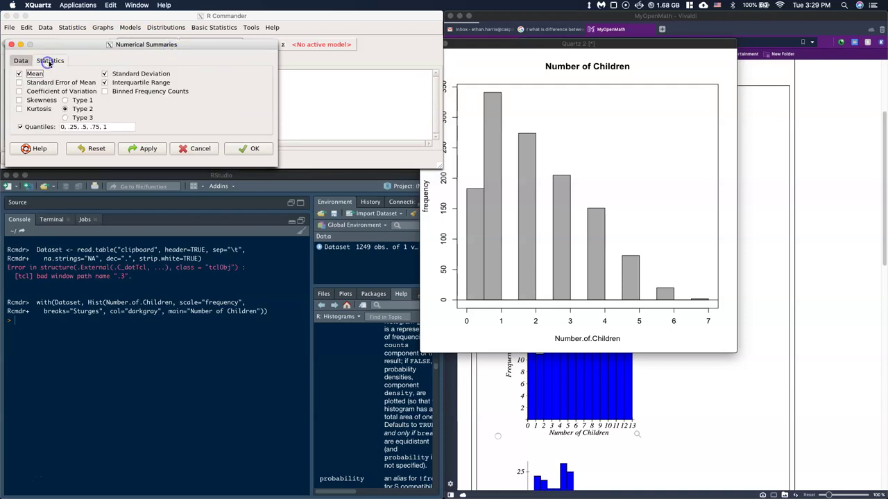
{"action": "left_click", "coordinate": [104, 91]}
{"action": "left_click", "coordinate": [243, 150]}
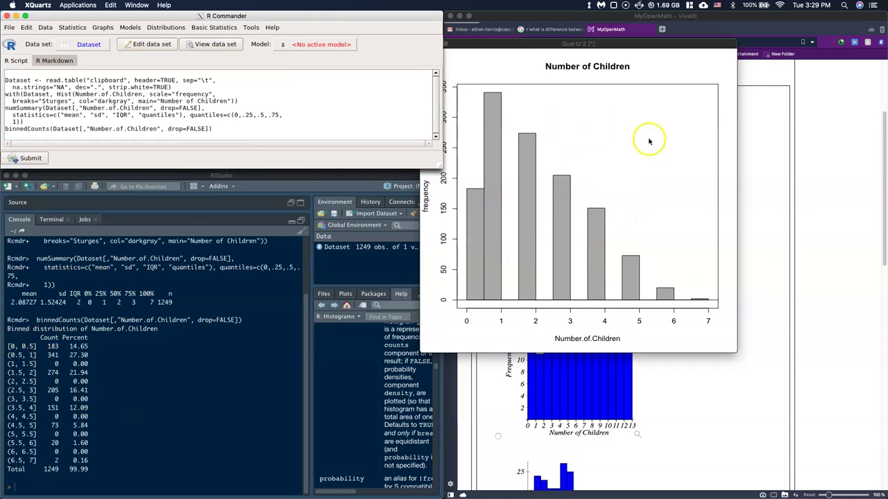
Move the plot clear of R Commander and run discrete-variable numerical summaries for Number.of.Children with a frequency table.
{"action": "left_click_drag", "start_coordinate": [499, 43], "coordinate": [351, 182]}
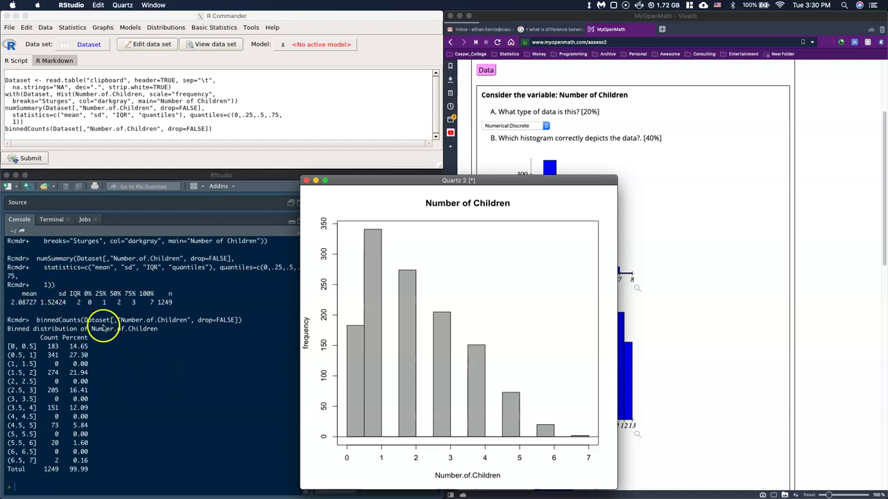
{"action": "left_click", "coordinate": [242, 86]}
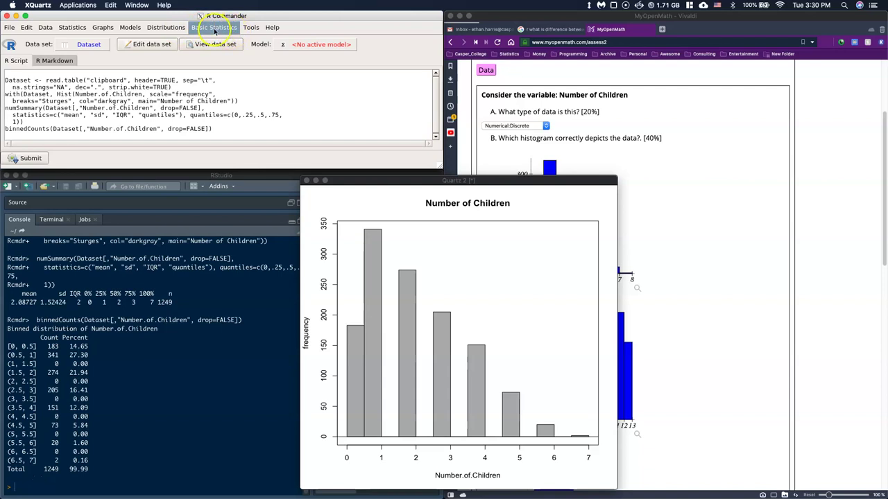
{"action": "left_click", "coordinate": [215, 28]}
{"action": "mouse_move", "coordinate": [222, 50]}
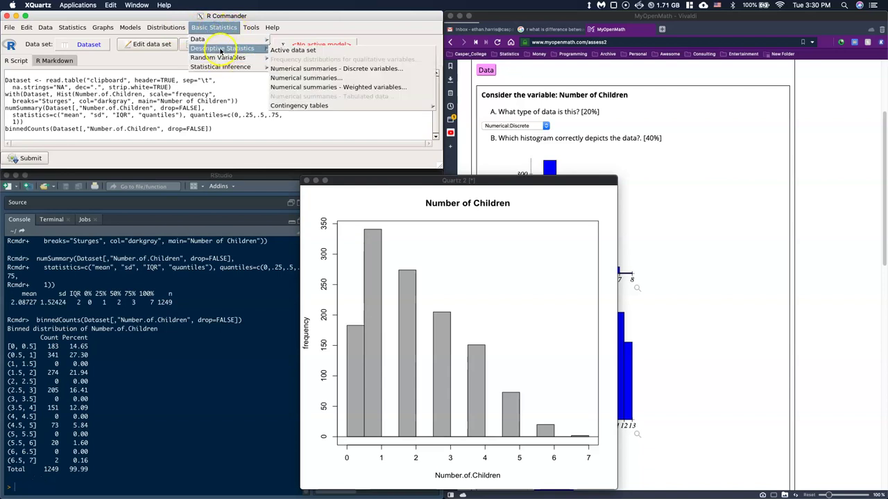
{"action": "left_click", "coordinate": [317, 69]}
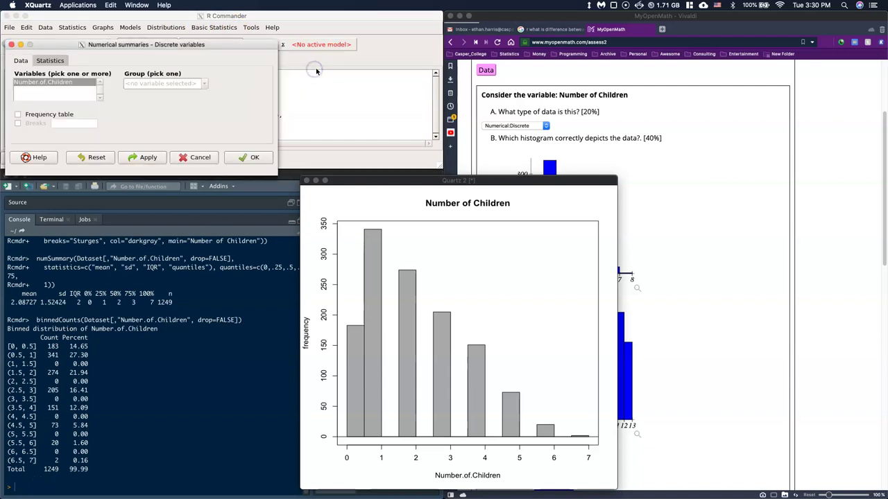
{"action": "left_click", "coordinate": [18, 114]}
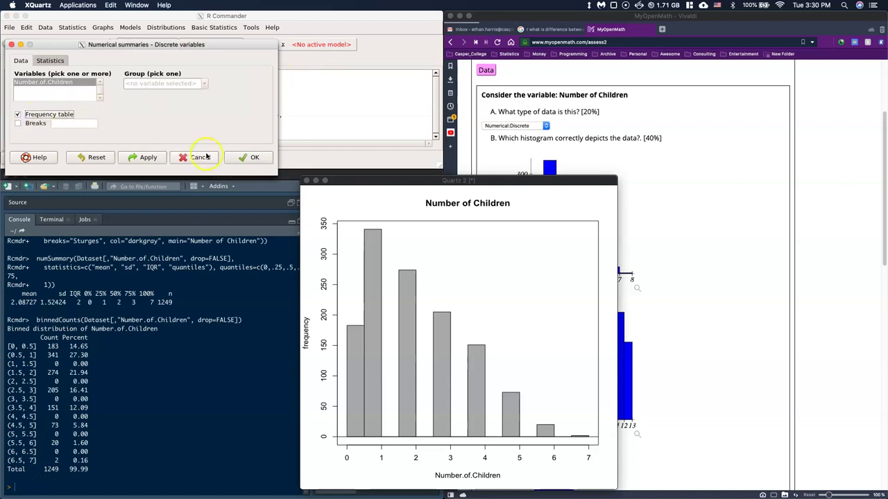
{"action": "left_click", "coordinate": [242, 159]}
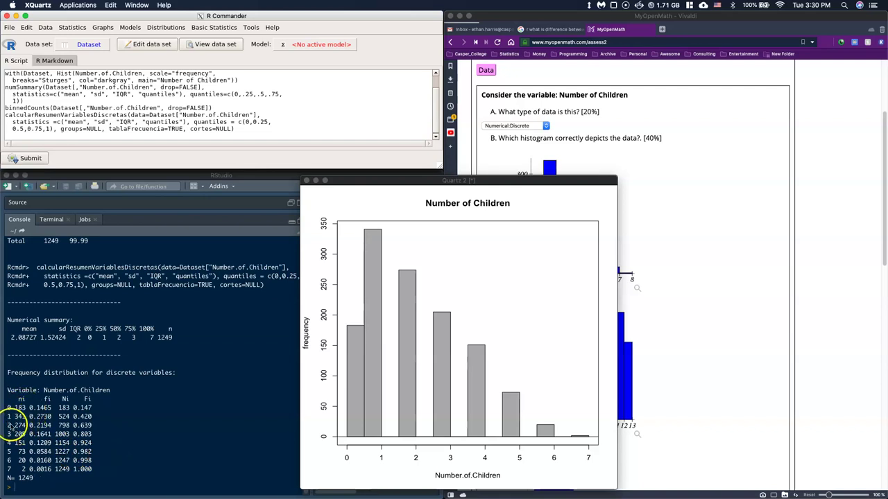
{"action": "scroll", "coordinate": [76, 423], "scroll_direction": "up", "scroll_amount": 3}
{"action": "scroll", "coordinate": [97, 420], "scroll_direction": "down", "scroll_amount": 3}
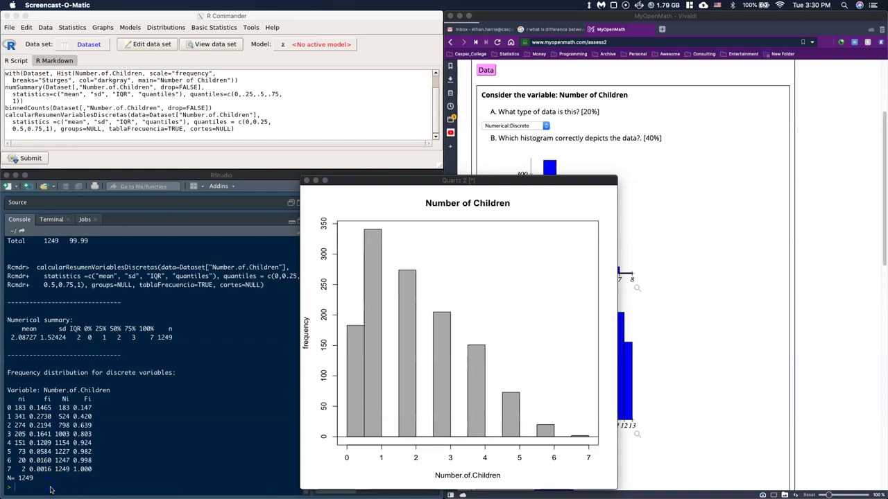
Write the intervals [0,1) and [1,2) at the RStudio console prompt and move the plot window off the assessment's answer histograms.
{"action": "left_click", "coordinate": [15, 486]}
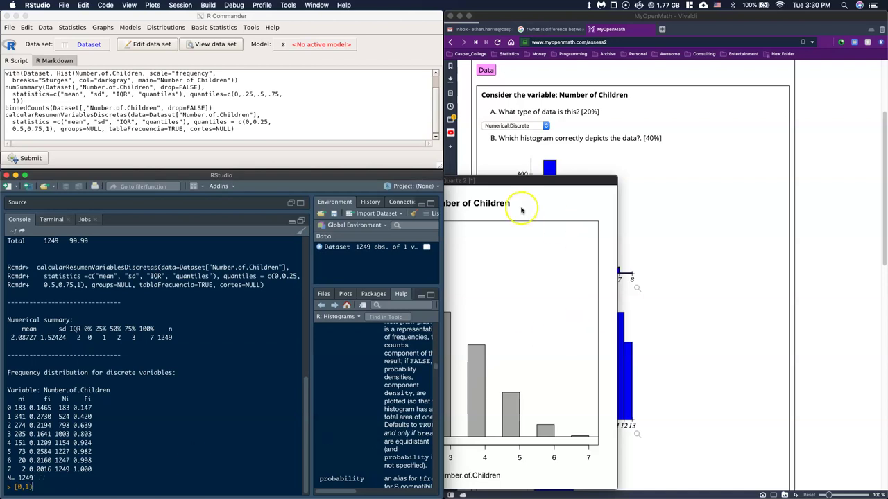
{"action": "key", "text": "BackSpace"}
{"action": "key", "text": "BackSpace"}
{"action": "type", "text": "1)"}
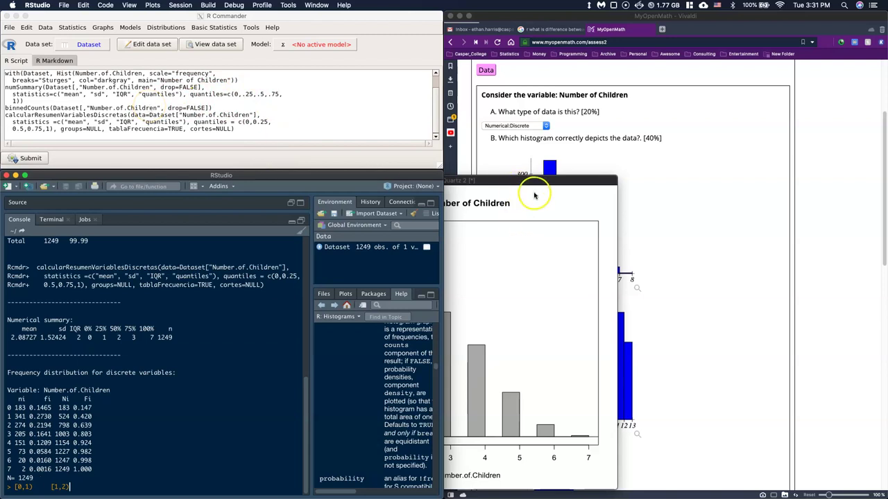
{"action": "left_click", "coordinate": [493, 182]}
{"action": "left_click_drag", "start_coordinate": [493, 182], "coordinate": [377, 181]}
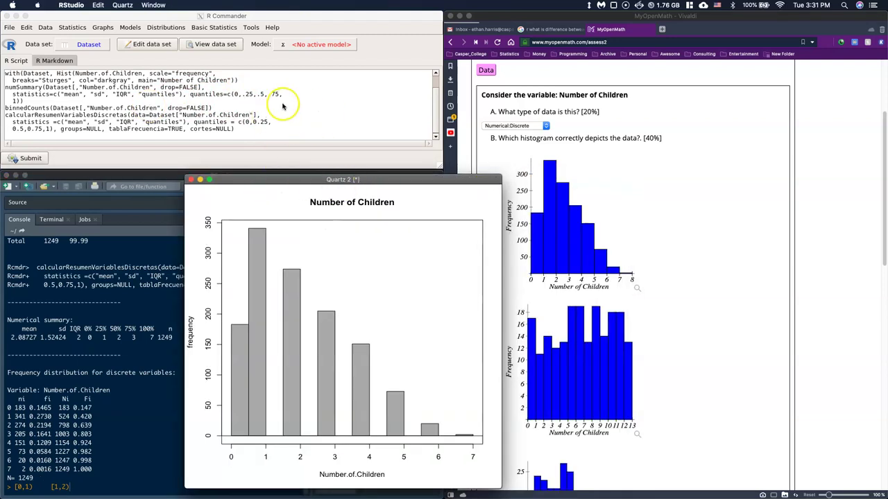
Clear all commands from the R Commander script.
{"action": "scroll", "coordinate": [311, 114], "scroll_direction": "up", "scroll_amount": 3}
{"action": "scroll", "coordinate": [311, 116], "scroll_direction": "down", "scroll_amount": 3}
{"action": "left_click", "coordinate": [257, 133]}
{"action": "left_click_drag", "start_coordinate": [239, 130], "coordinate": [160, 129]}
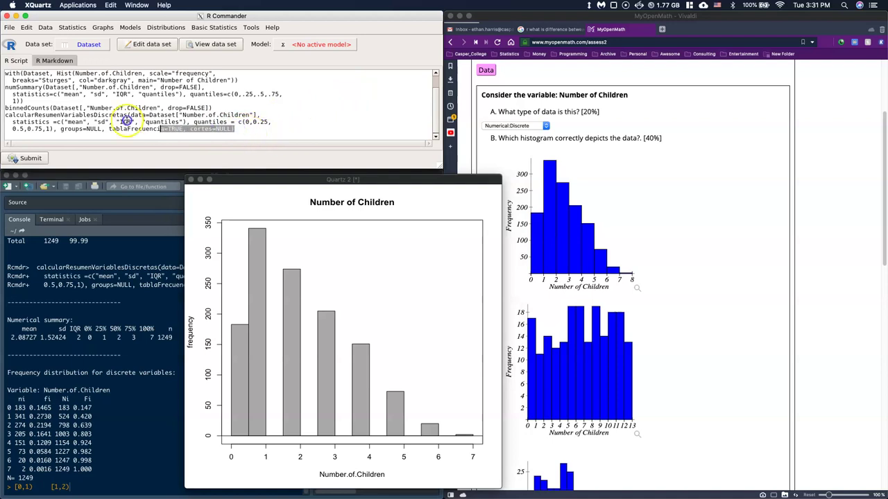
{"action": "key", "text": "ctrl+a"}
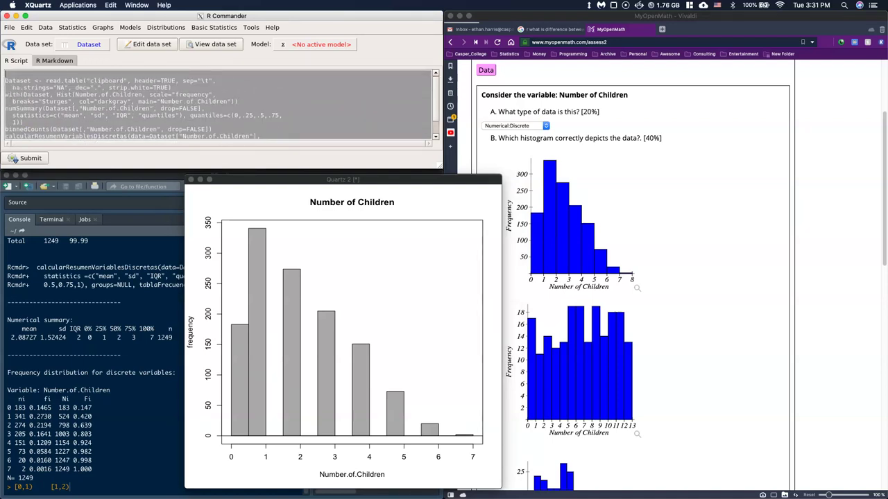
{"action": "key", "text": "BackSpace"}
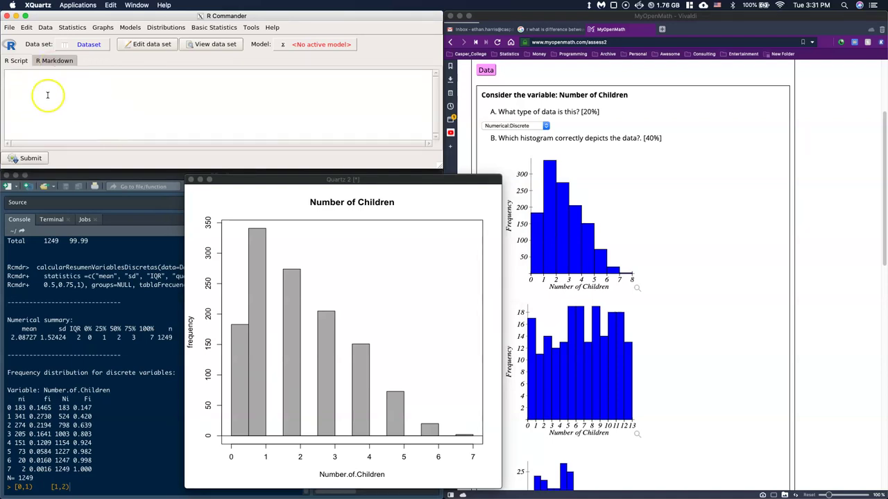
Plot the Number.of.Children histogram again with frequency counts and the title "Number of Children", and move the plot off the console output.
{"action": "left_click", "coordinate": [206, 30]}
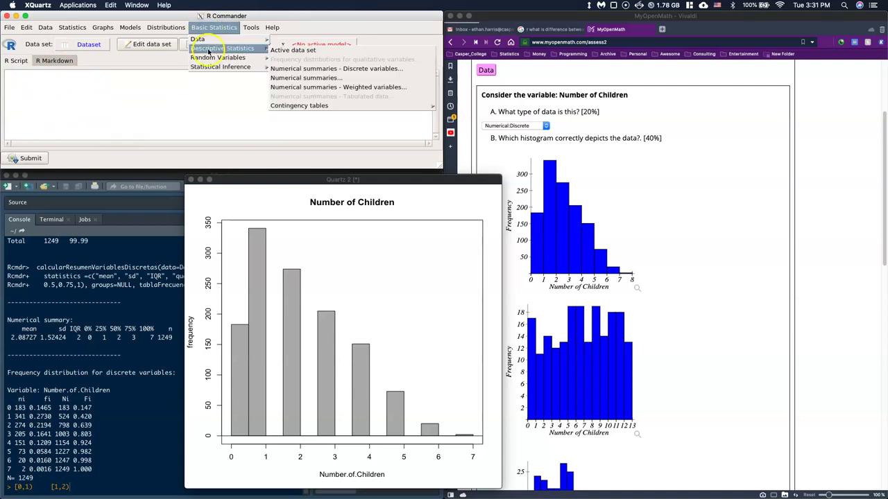
{"action": "left_click", "coordinate": [104, 28]}
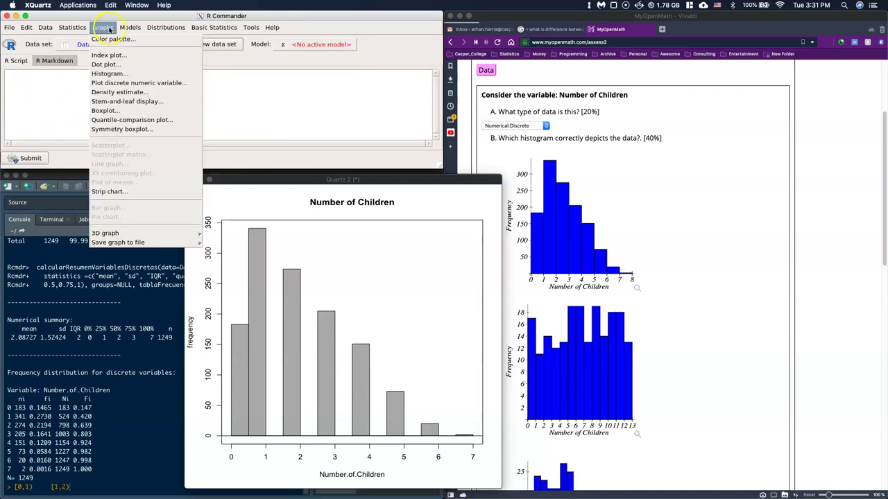
{"action": "left_click", "coordinate": [109, 74]}
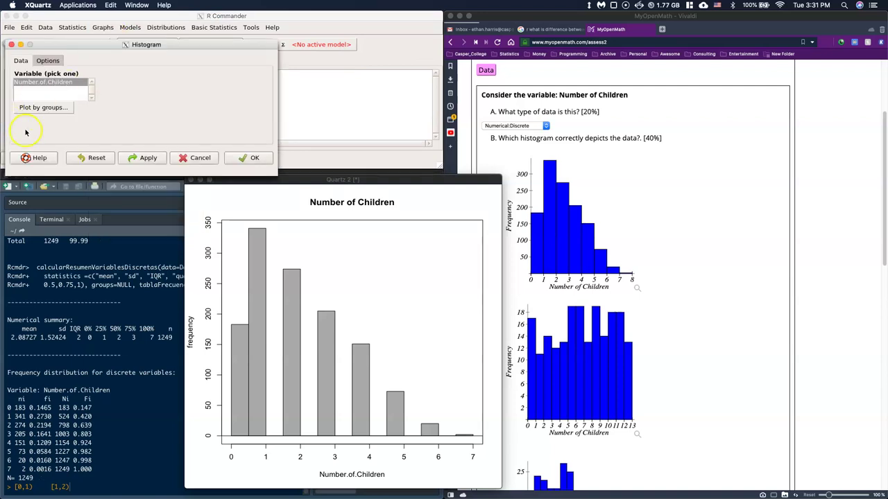
{"action": "left_click", "coordinate": [48, 61]}
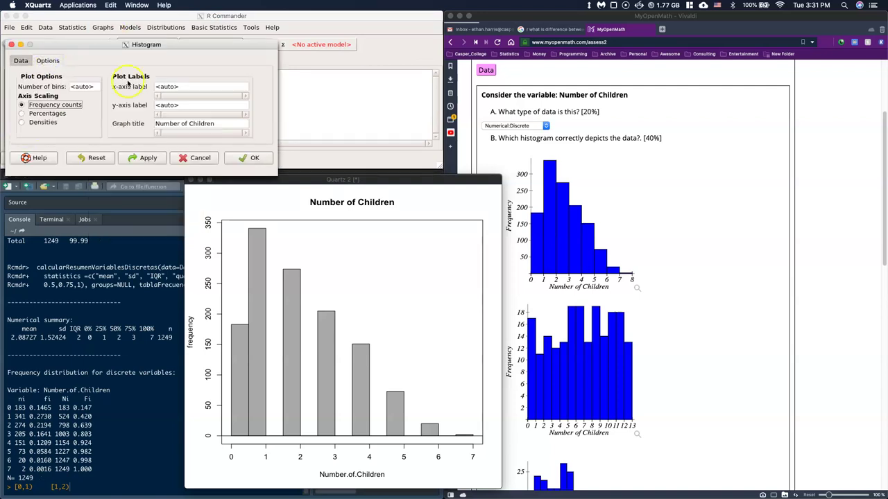
{"action": "left_click", "coordinate": [234, 160]}
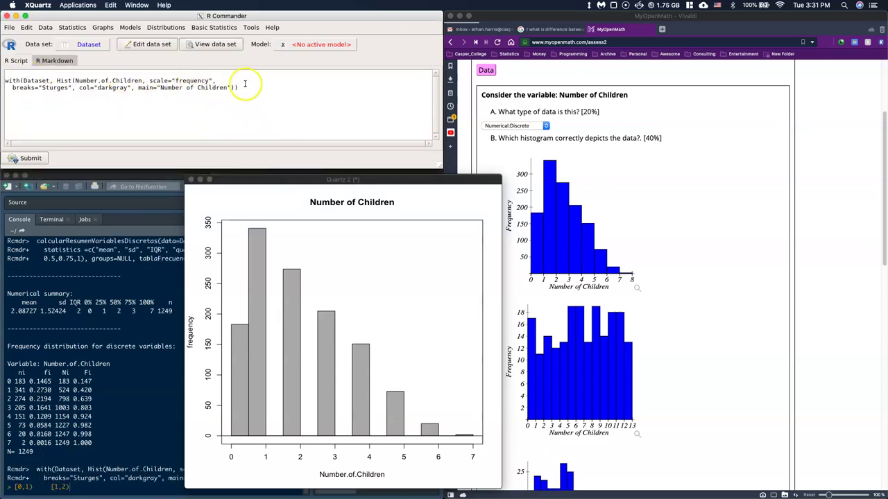
{"action": "left_click_drag", "start_coordinate": [285, 181], "coordinate": [417, 95]}
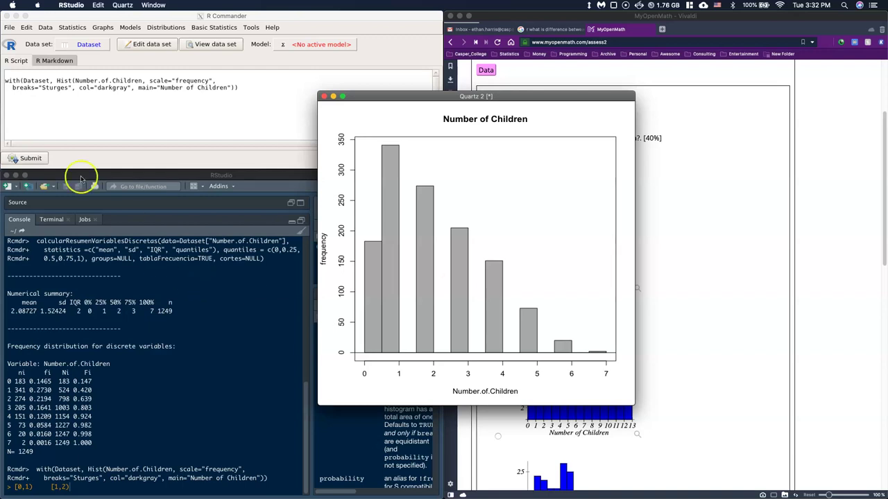
In the script's Hist command, replace the "Sturges" breaks value with seq(from=,to=,by=).
{"action": "left_click", "coordinate": [39, 101]}
{"action": "left_click", "coordinate": [10, 88]}
{"action": "left_click_drag", "start_coordinate": [10, 88], "coordinate": [72, 88]}
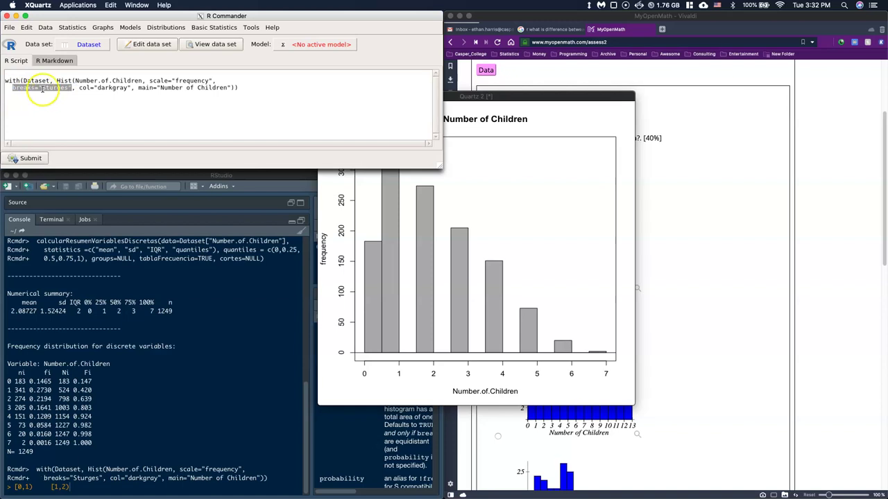
{"action": "left_click", "coordinate": [48, 87]}
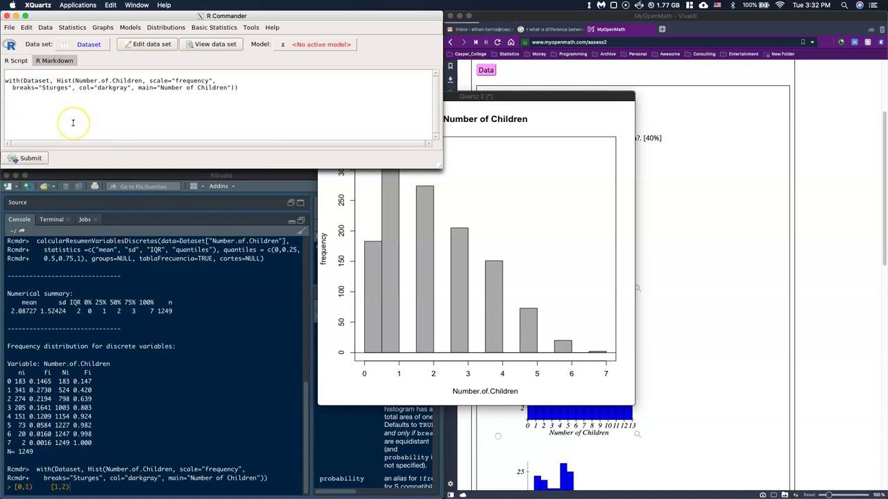
{"action": "left_click", "coordinate": [40, 88]}
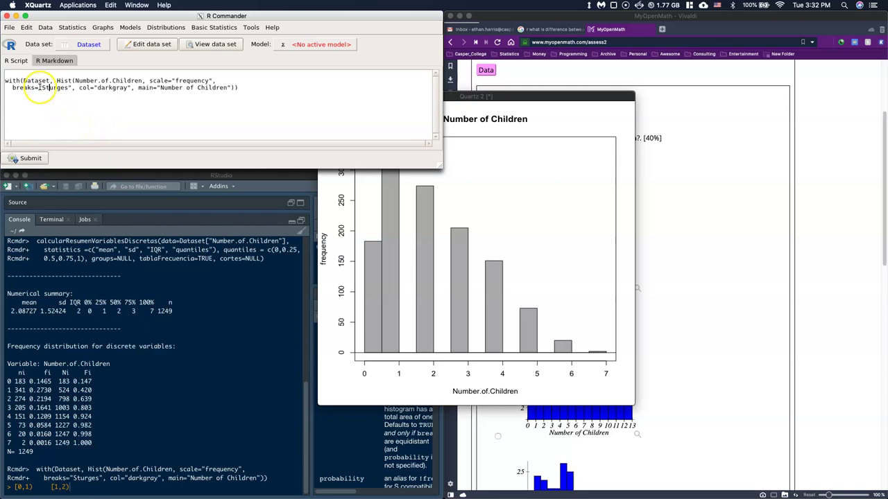
{"action": "left_click_drag", "start_coordinate": [41, 87], "coordinate": [71, 88]}
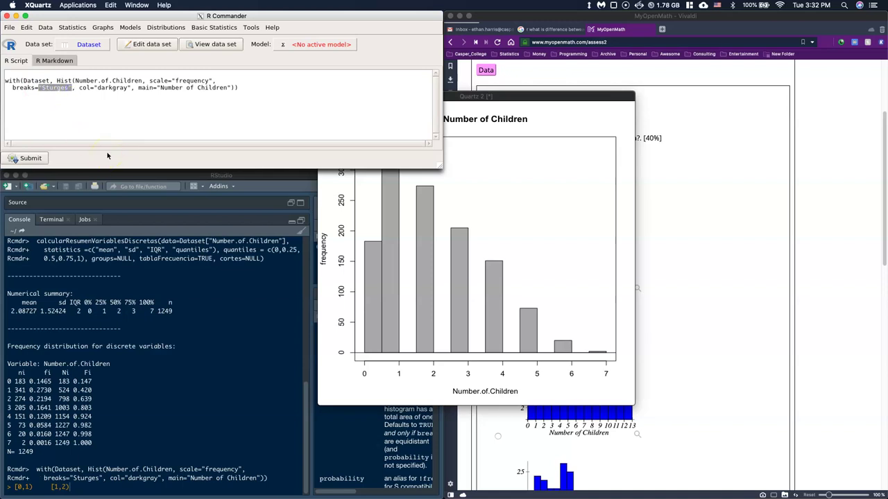
{"action": "key", "text": "BackSpace"}
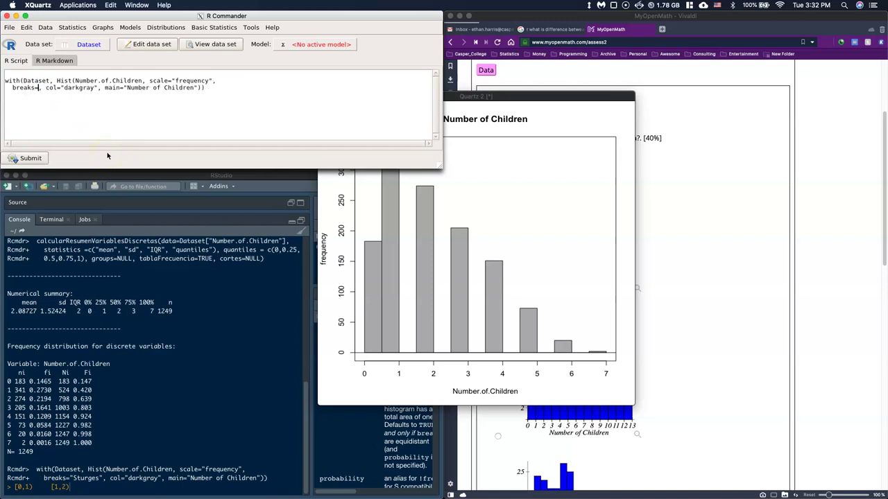
{"action": "type", "text": "seq"}
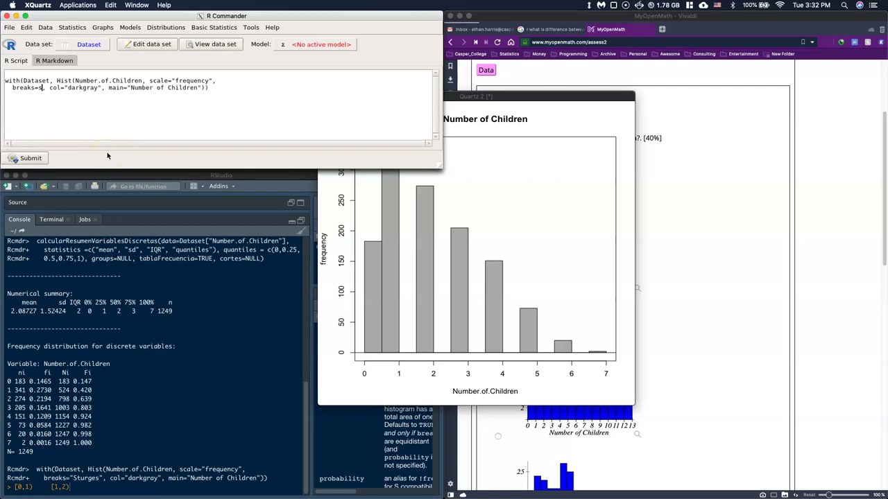
{"action": "type", "text": "()"}
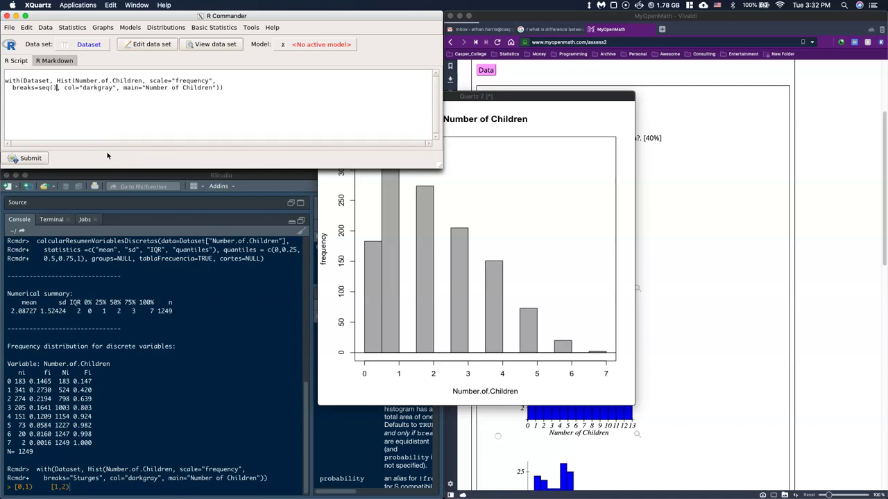
{"action": "key", "text": "Left"}
{"action": "type", "text": "from"}
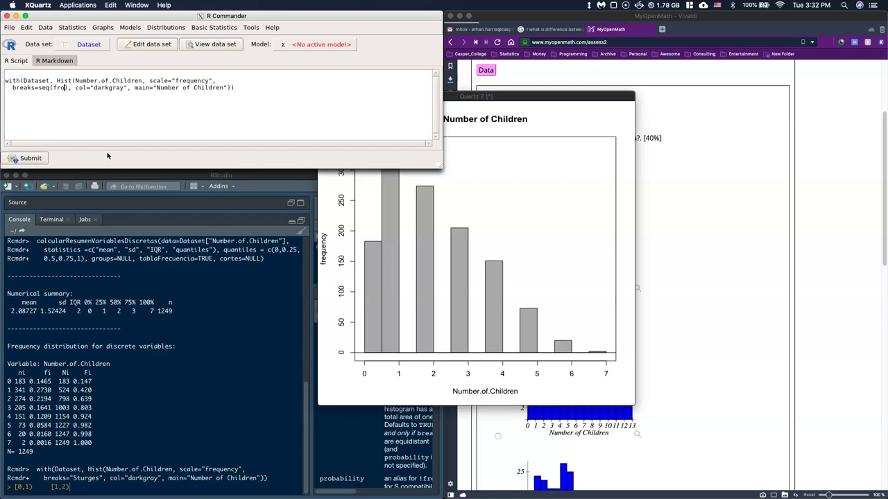
{"action": "type", "text": "=,"}
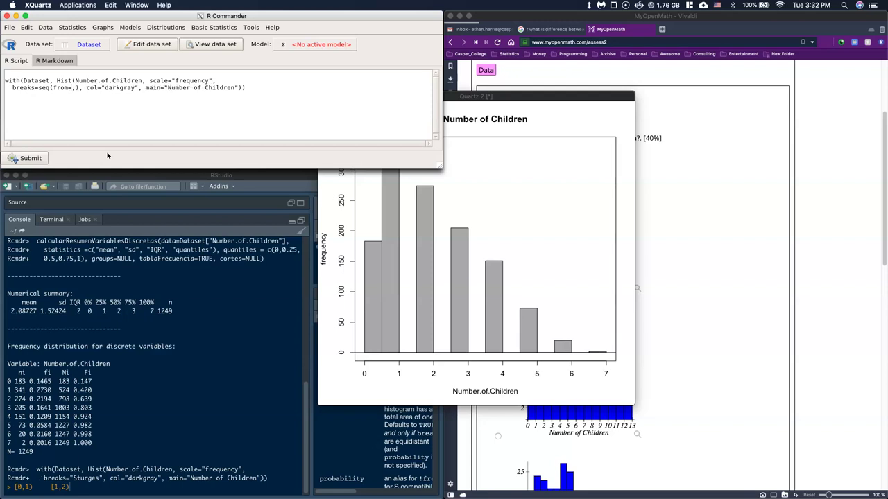
{"action": "type", "text": "to="}
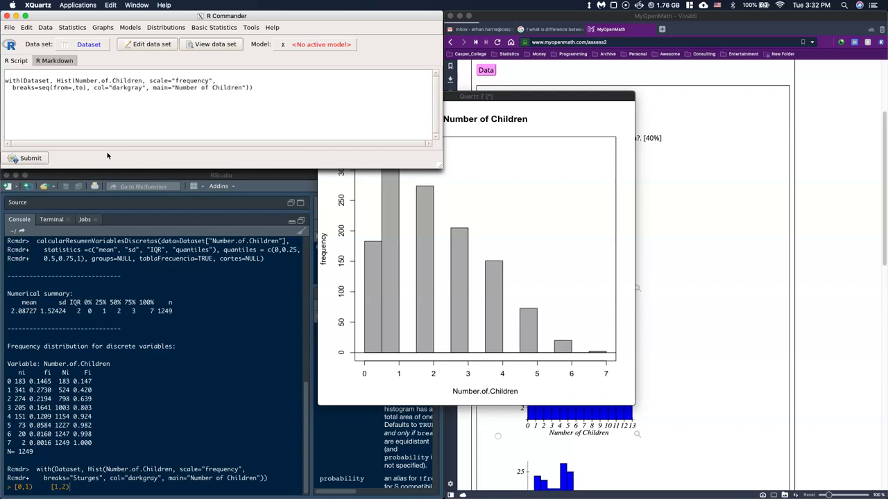
{"action": "type", "text": ",by"}
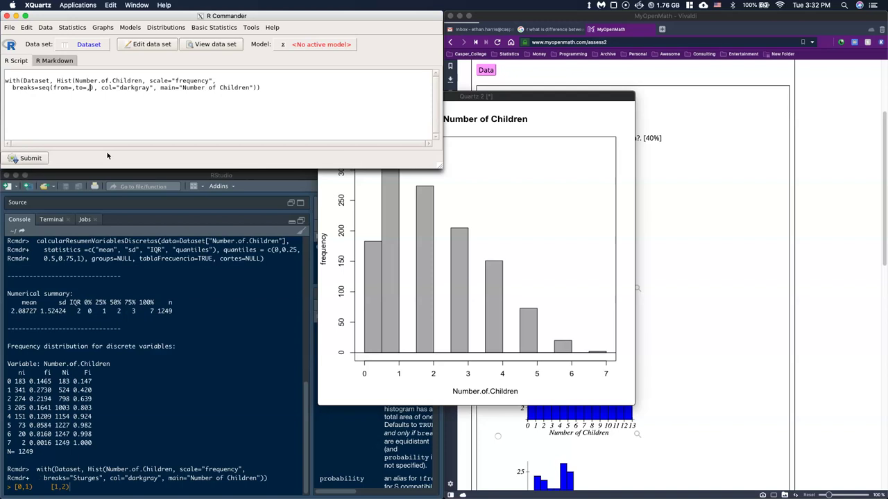
{"action": "type", "text": "="}
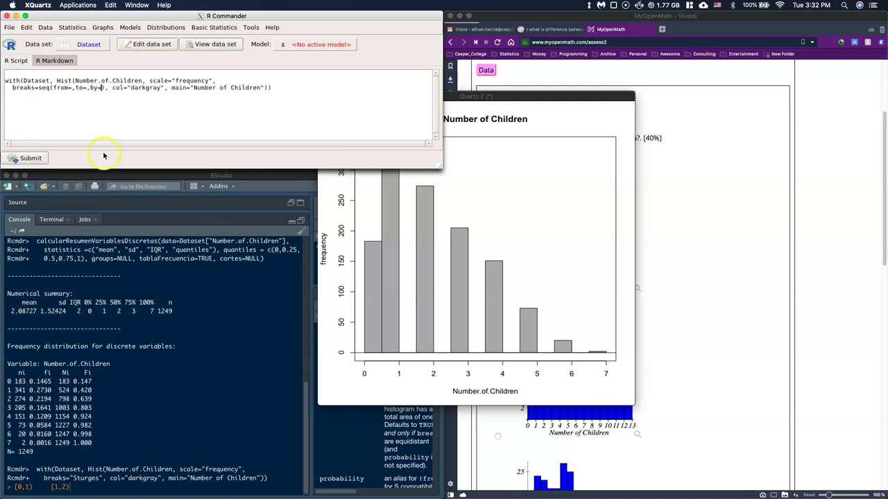
Fill in the breaks sequence so it runs from 0 to 7 by 1.
{"action": "left_click", "coordinate": [72, 87]}
{"action": "type", "text": "0"}
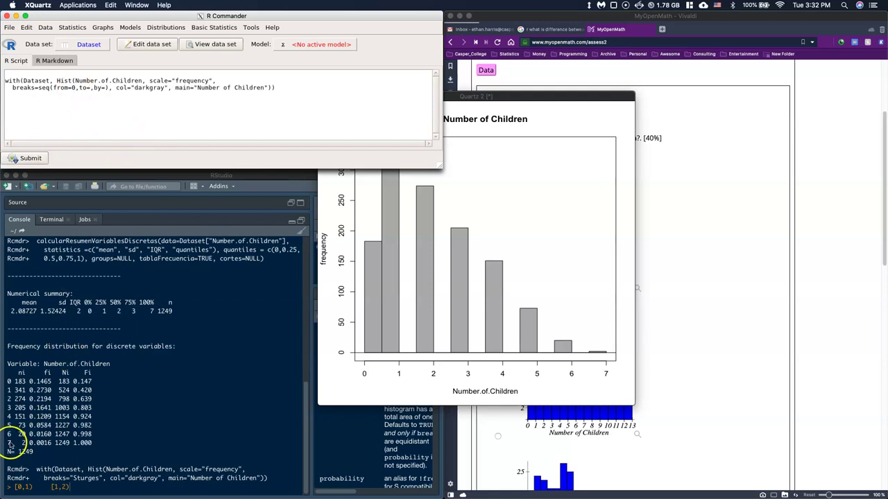
{"action": "left_click", "coordinate": [90, 88]}
{"action": "type", "text": "7"}
{"action": "left_click", "coordinate": [108, 88]}
{"action": "type", "text": "1"}
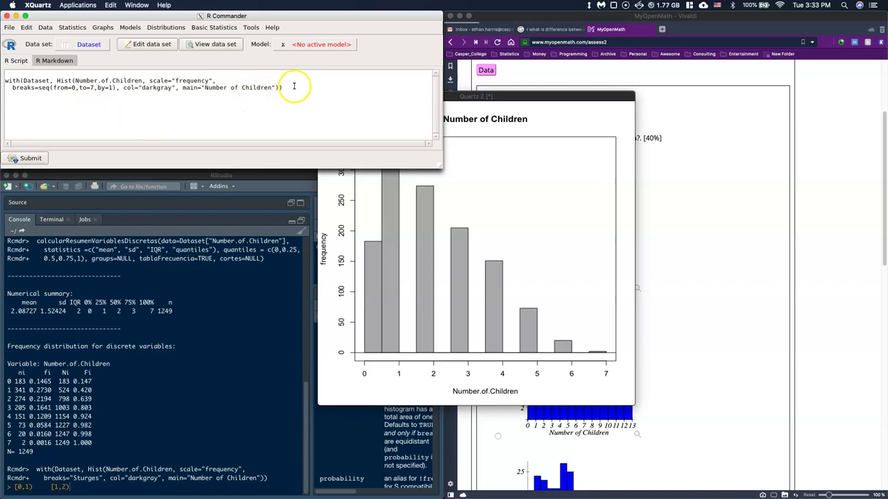
Select the whole edited Hist command and submit it to redraw the histogram.
{"action": "left_click_drag", "start_coordinate": [292, 86], "coordinate": [5, 79]}
{"action": "triple_click", "coordinate": [102, 86]}
{"action": "left_click", "coordinate": [104, 91]}
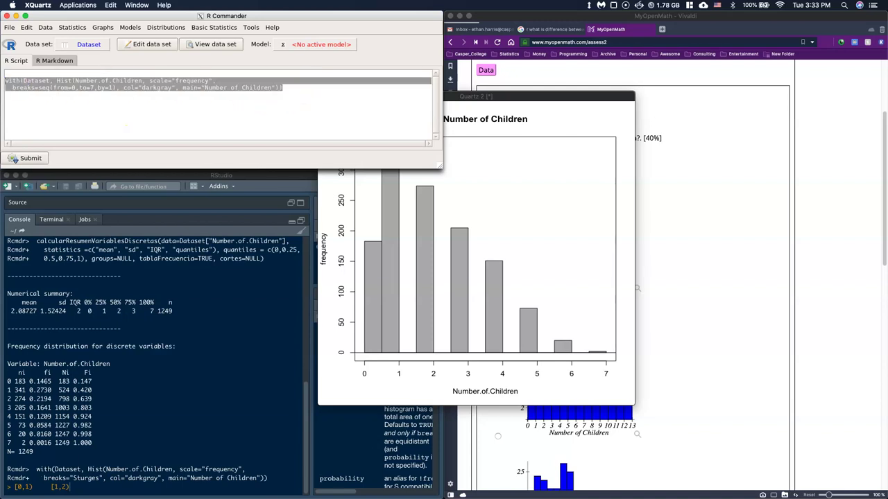
{"action": "left_click", "coordinate": [41, 159]}
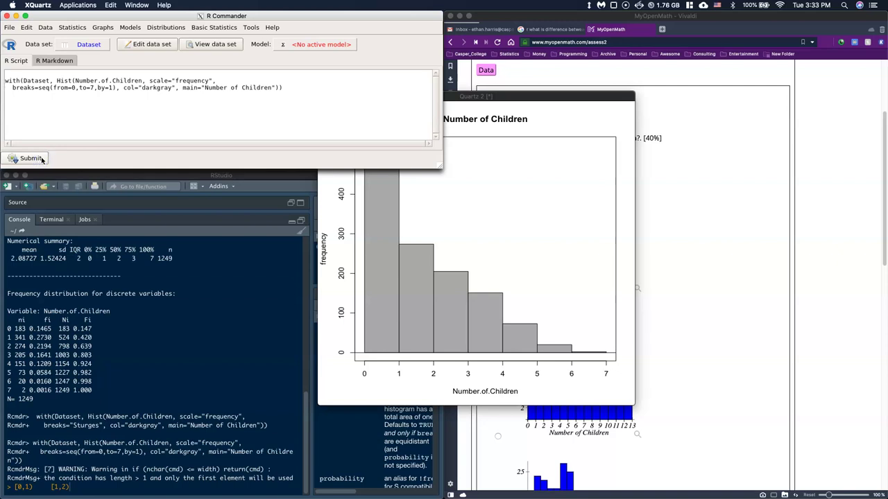
Add the argument right=FALSE to the script's Hist command, directly after the breaks sequence and followed by a comma.
{"action": "left_click", "coordinate": [79, 184]}
{"action": "left_click", "coordinate": [479, 120]}
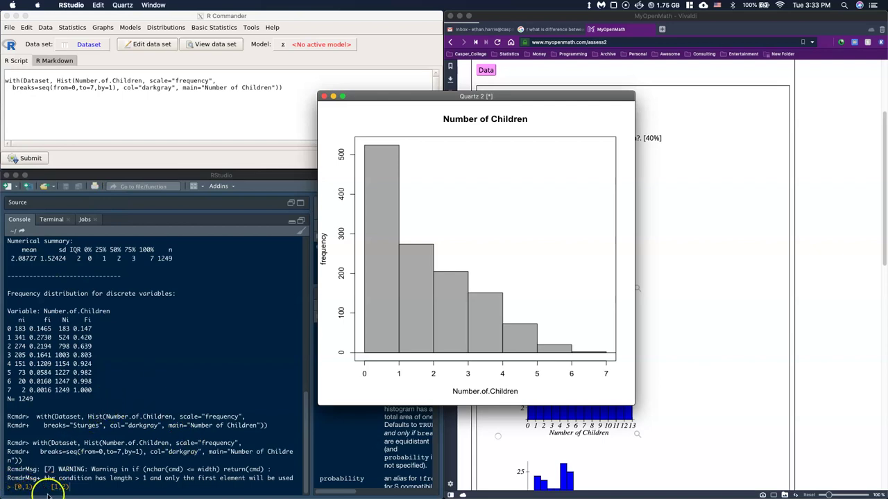
{"action": "left_click", "coordinate": [119, 88]}
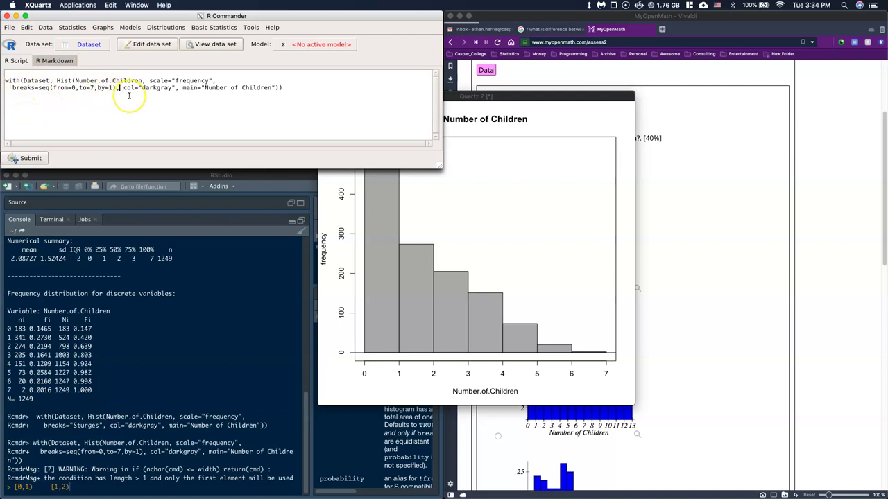
{"action": "type", "text": "right"}
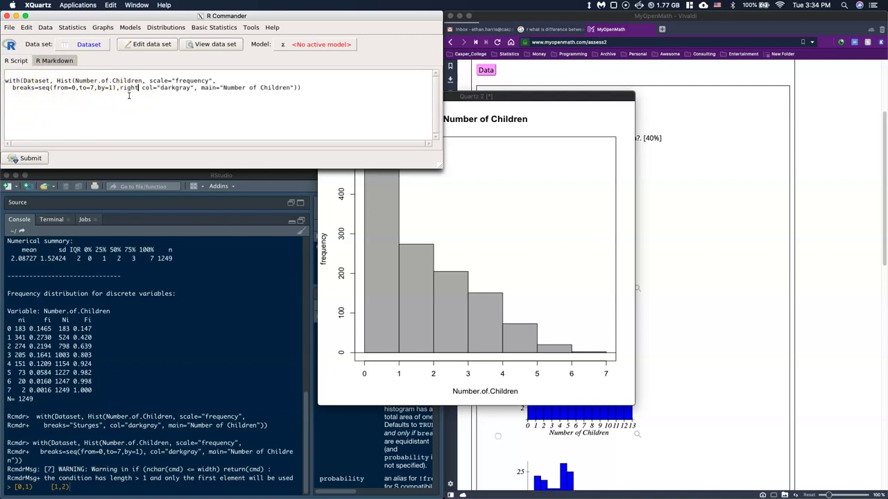
{"action": "type", "text": "="}
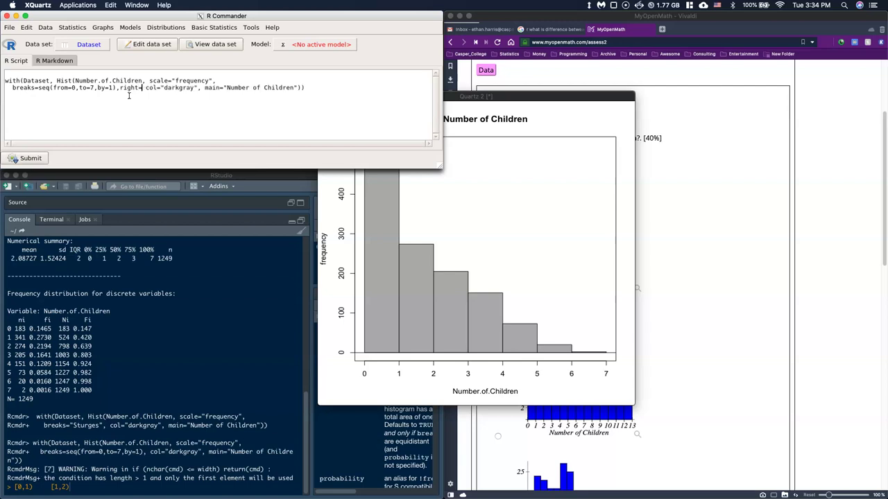
{"action": "type", "text": "FALSE"}
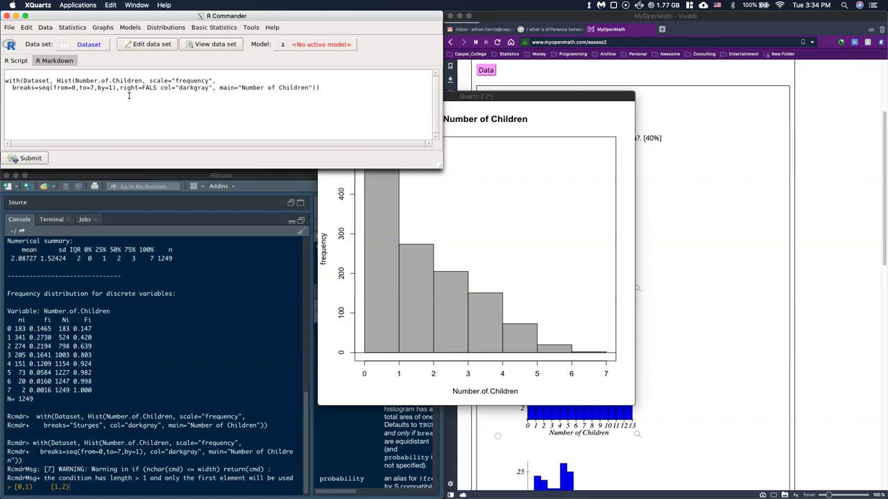
{"action": "type", "text": ","}
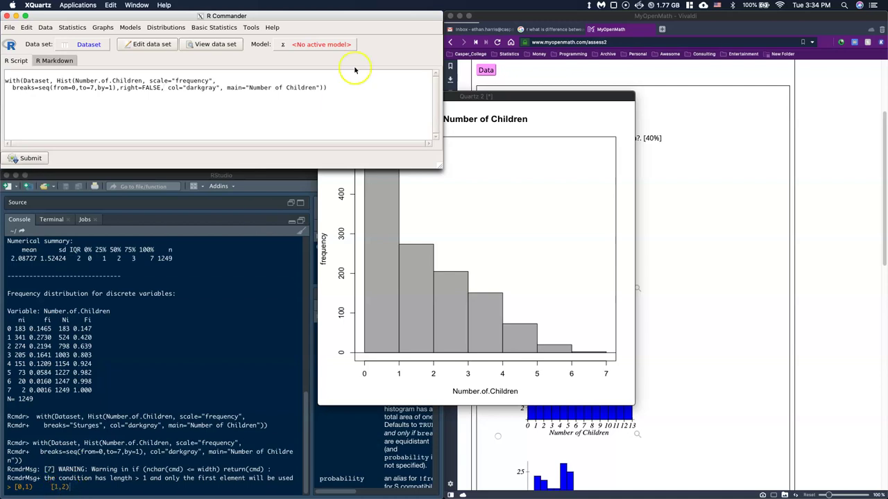
Run the entire Hist command with right=FALSE and bring the redrawn histogram to the front.
{"action": "left_click", "coordinate": [334, 88]}
{"action": "left_click_drag", "start_coordinate": [344, 87], "coordinate": [18, 81]}
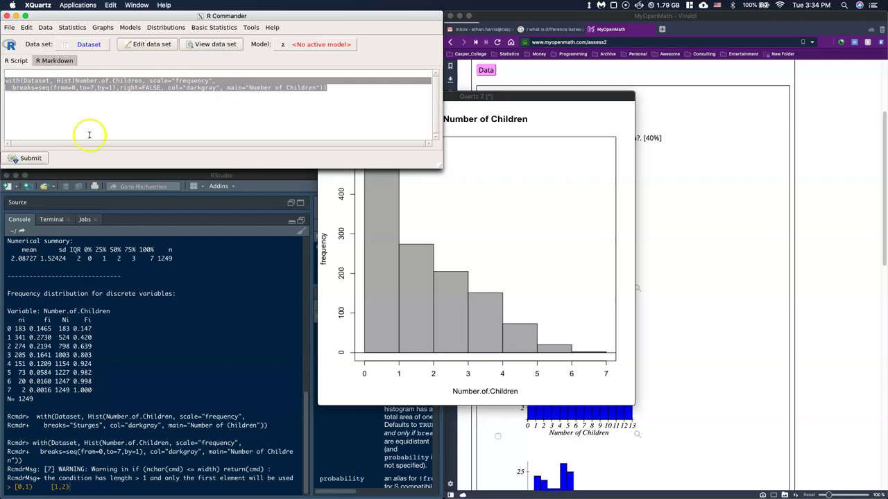
{"action": "left_click", "coordinate": [30, 159]}
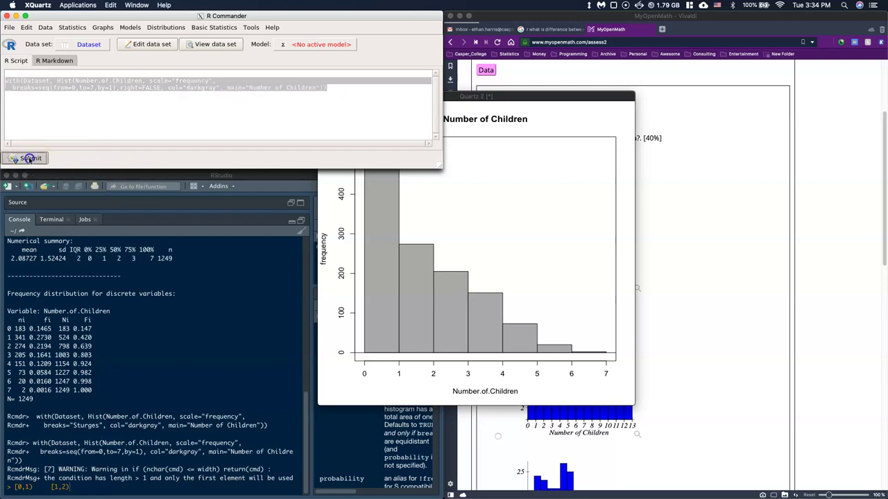
{"action": "left_click", "coordinate": [540, 189]}
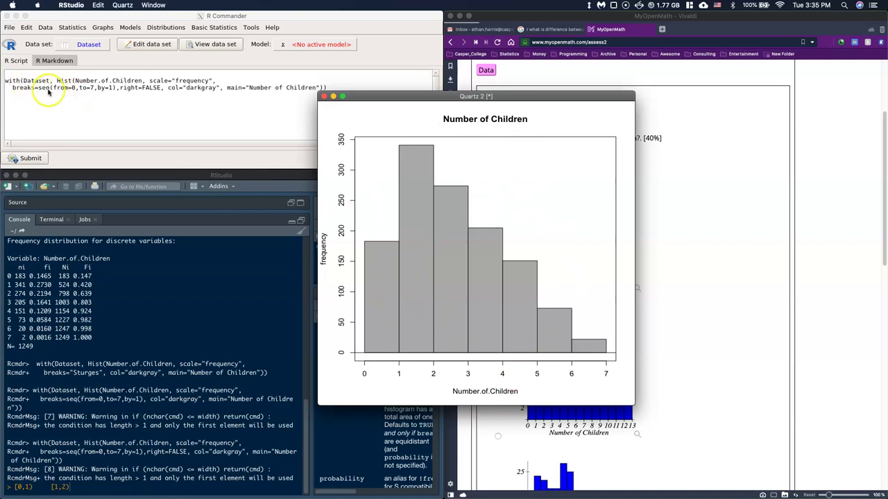
Generate a default histogram of Number.of.Children through the Histogram dialog, keeping its existing options, for comparison with the edited version.
{"action": "left_click", "coordinate": [152, 62]}
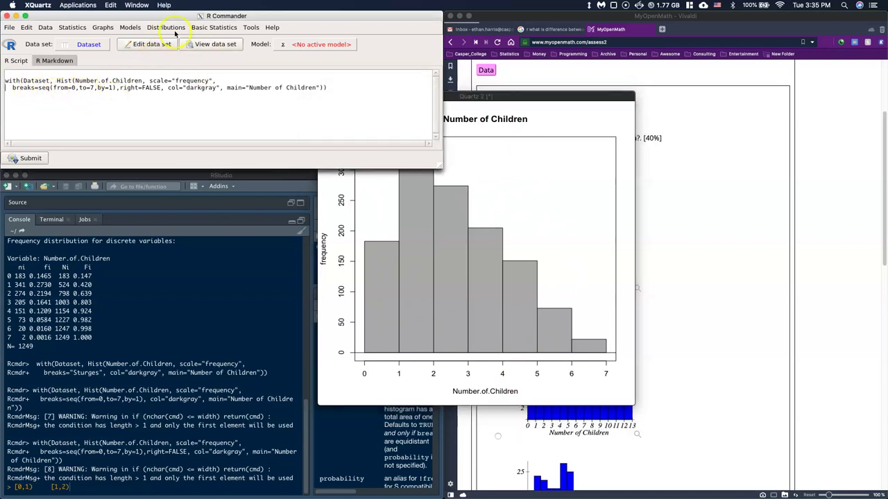
{"action": "left_click", "coordinate": [208, 27]}
{"action": "mouse_move", "coordinate": [145, 33]}
{"action": "mouse_move", "coordinate": [101, 28]}
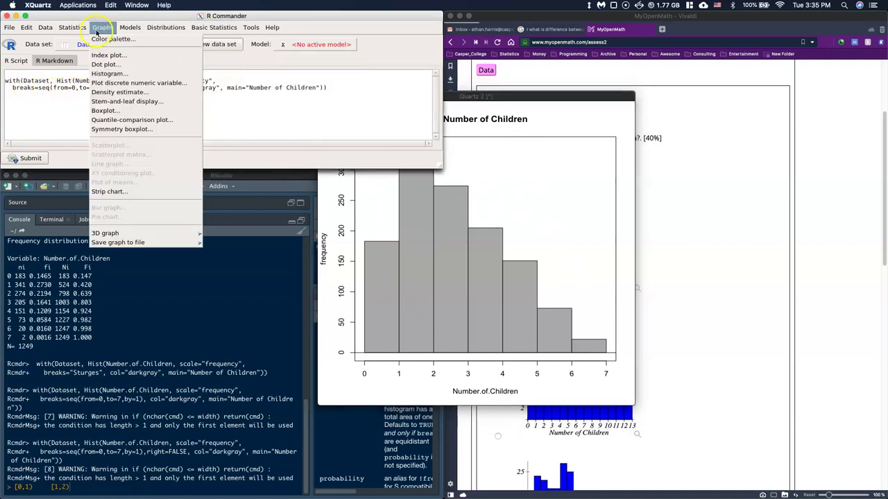
{"action": "left_click", "coordinate": [115, 75]}
{"action": "left_click", "coordinate": [80, 88]}
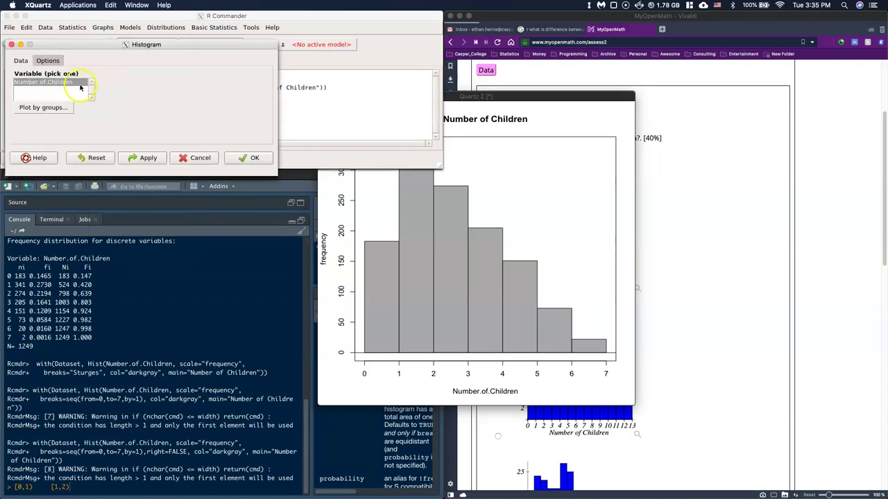
{"action": "left_click", "coordinate": [242, 158]}
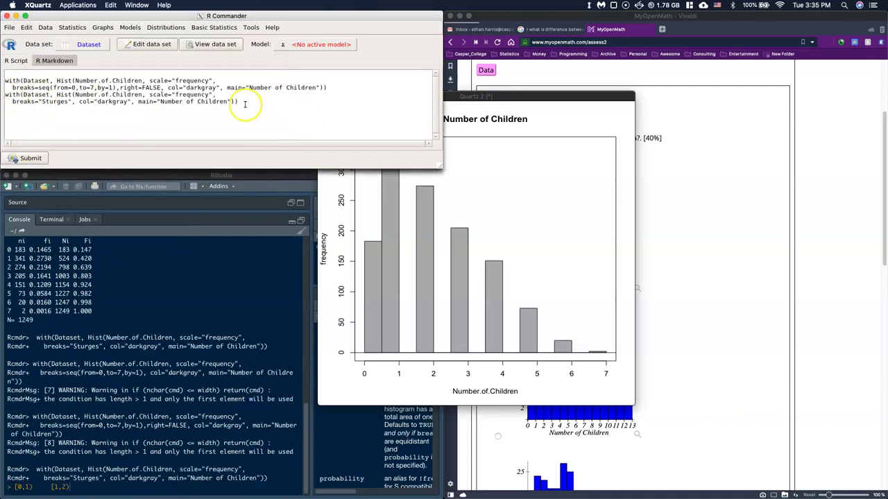
{"action": "left_click_drag", "start_coordinate": [245, 104], "coordinate": [3, 96]}
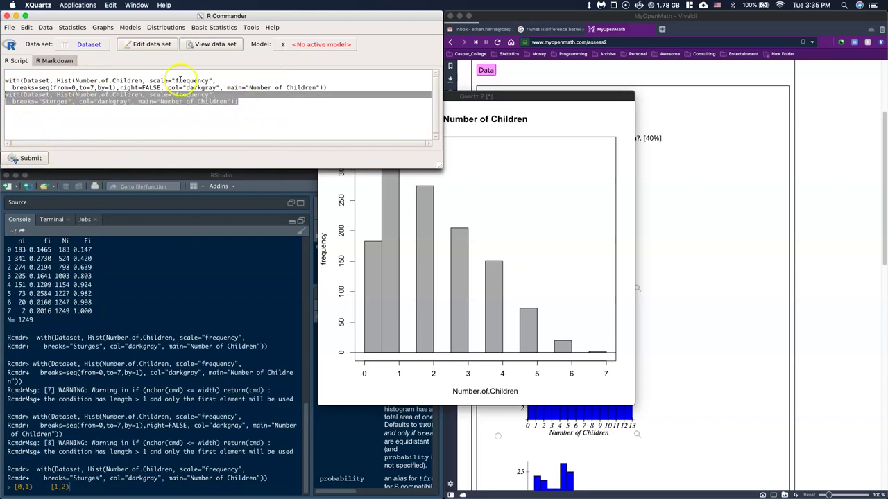
{"action": "left_click", "coordinate": [179, 80]}
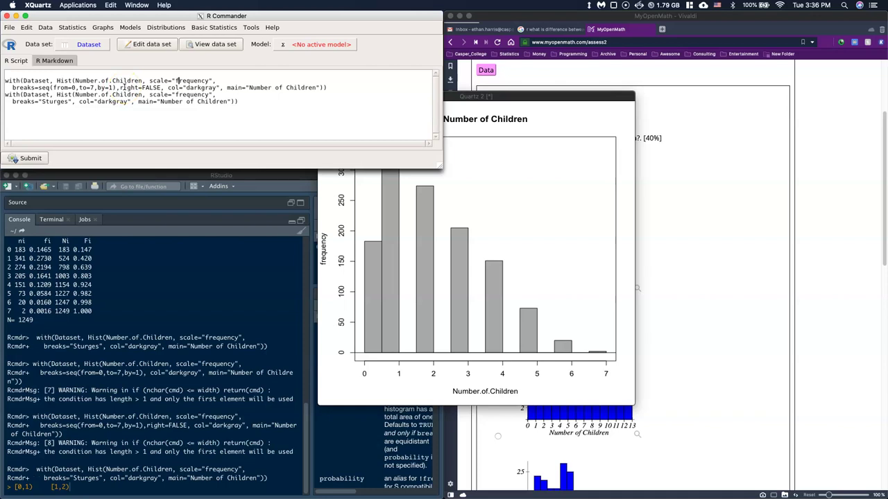
{"action": "left_click", "coordinate": [177, 80]}
{"action": "left_click", "coordinate": [216, 113]}
Rerun the Hist command containing right=FALSE and move the plot window off the MyOpenMath answer choices.
{"action": "left_click_drag", "start_coordinate": [328, 88], "coordinate": [4, 81]}
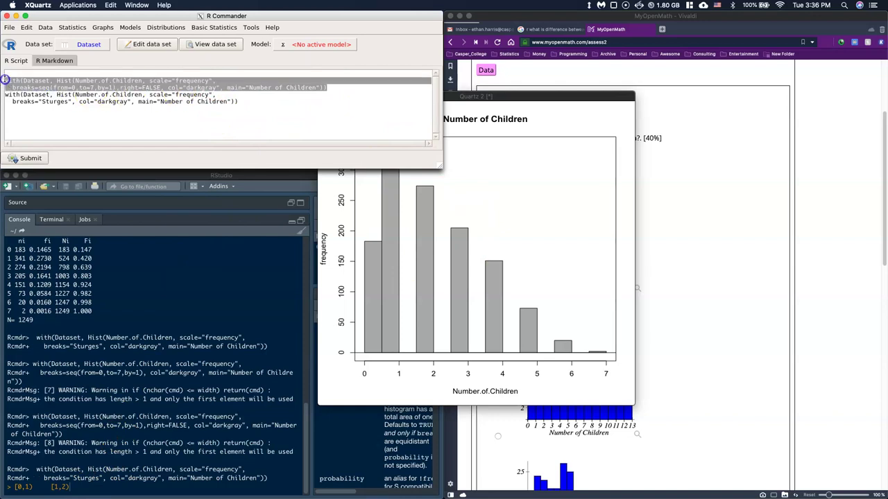
{"action": "left_click", "coordinate": [31, 158]}
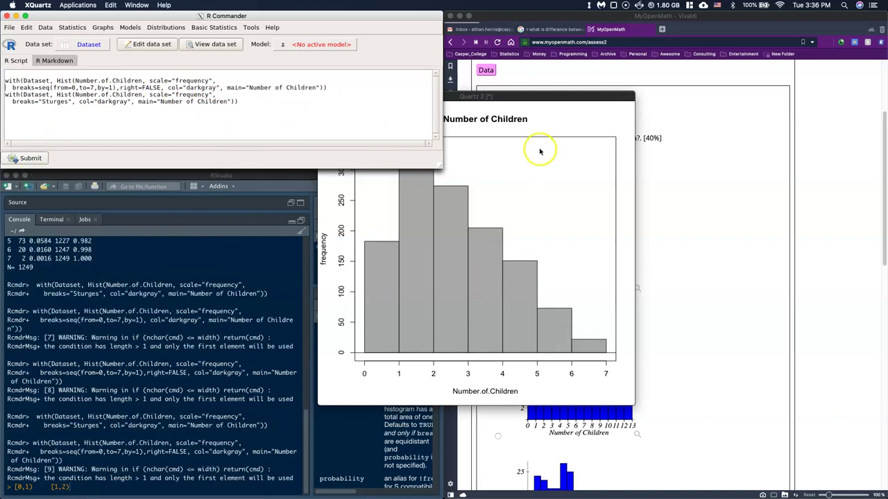
{"action": "left_click_drag", "start_coordinate": [512, 97], "coordinate": [257, 164]}
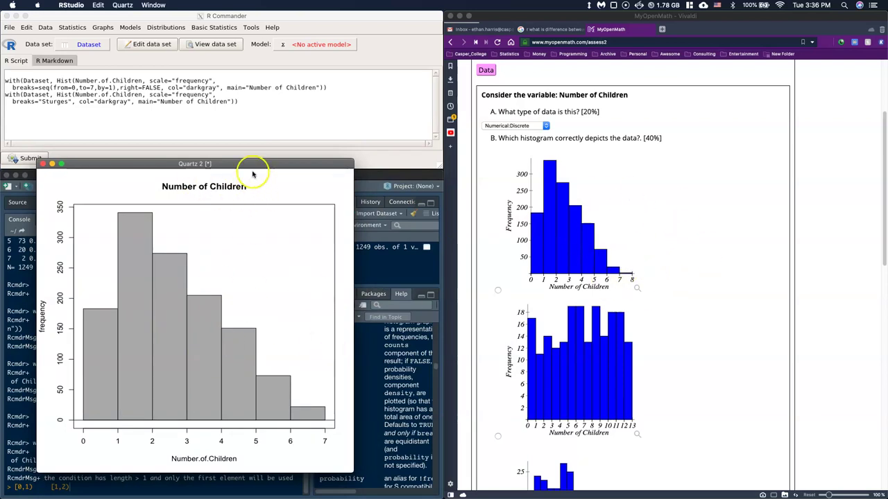
Set the upper limit of the edited Hist command's breaks sequence to 8 and rerun that command.
{"action": "left_click", "coordinate": [90, 124]}
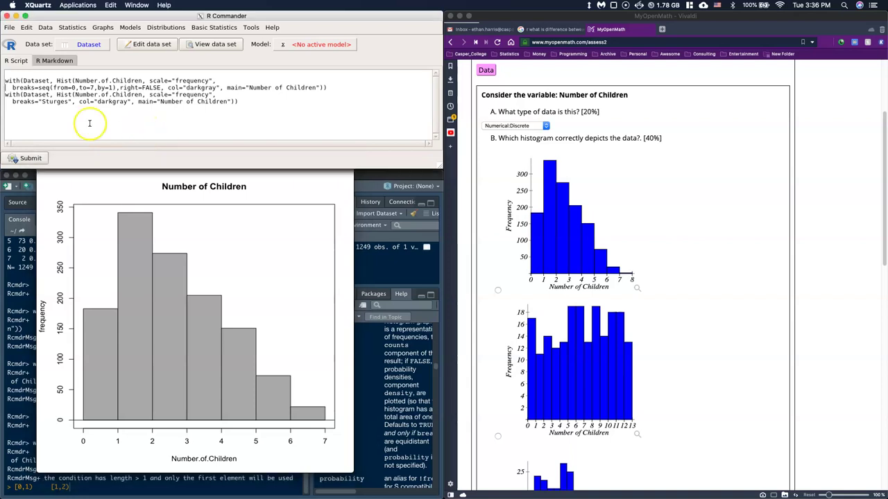
{"action": "left_click", "coordinate": [92, 87]}
{"action": "key", "text": "BackSpace"}
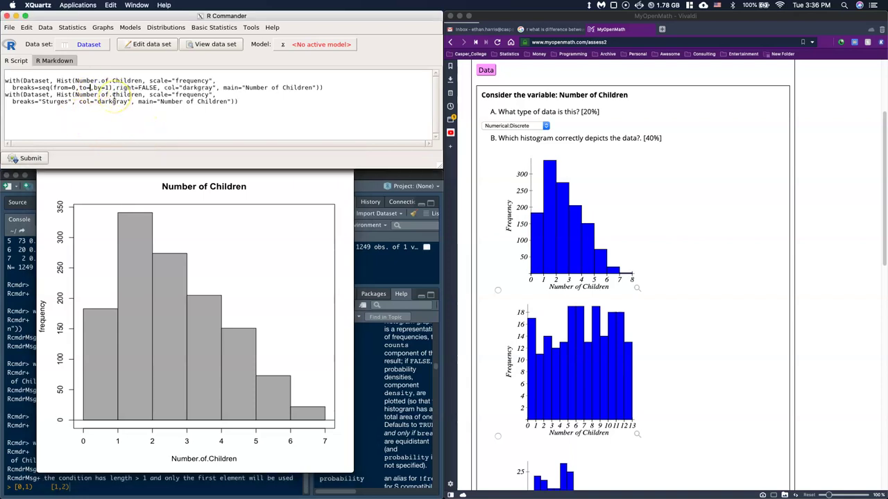
{"action": "type", "text": "8"}
{"action": "left_click_drag", "start_coordinate": [326, 87], "coordinate": [4, 80]}
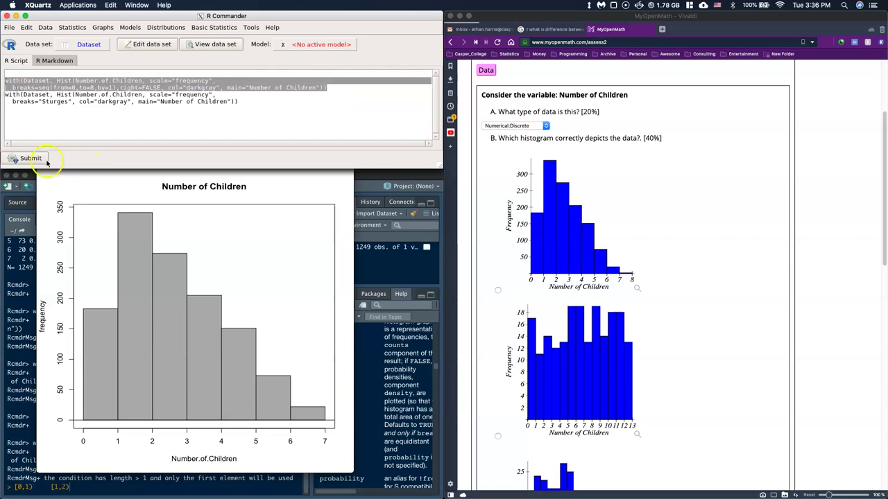
{"action": "left_click", "coordinate": [24, 159]}
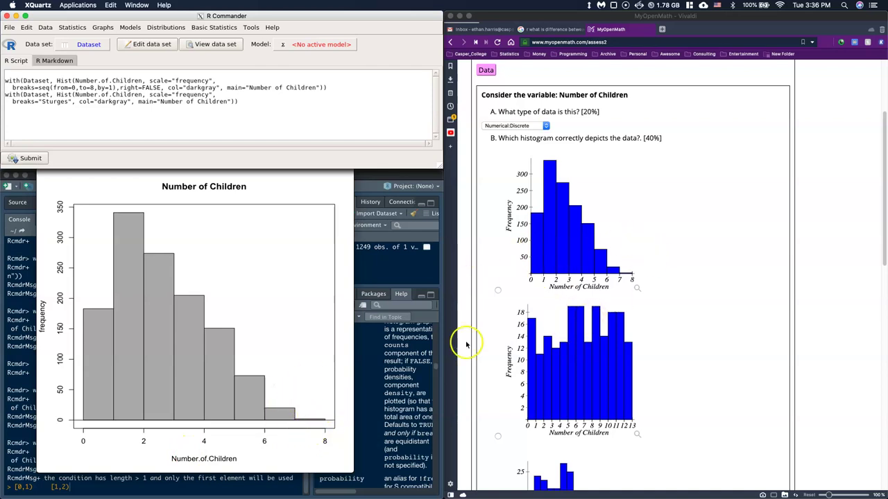
Compare the plot with the MyOpenMath histogram choices and select the first histogram, with its axis from 0 to 8, for part B.
{"action": "scroll", "coordinate": [462, 340], "scroll_direction": "down", "scroll_amount": 1}
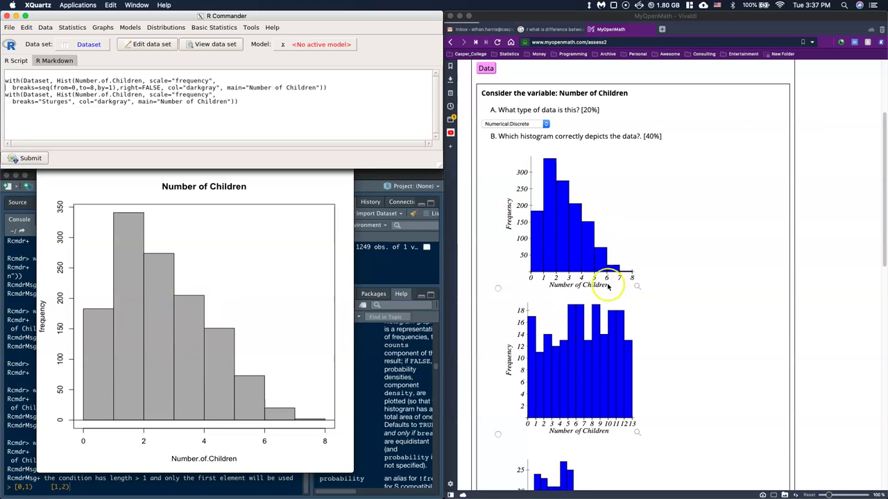
{"action": "scroll", "coordinate": [599, 353], "scroll_direction": "down", "scroll_amount": 1}
{"action": "scroll", "coordinate": [599, 353], "scroll_direction": "down", "scroll_amount": 5}
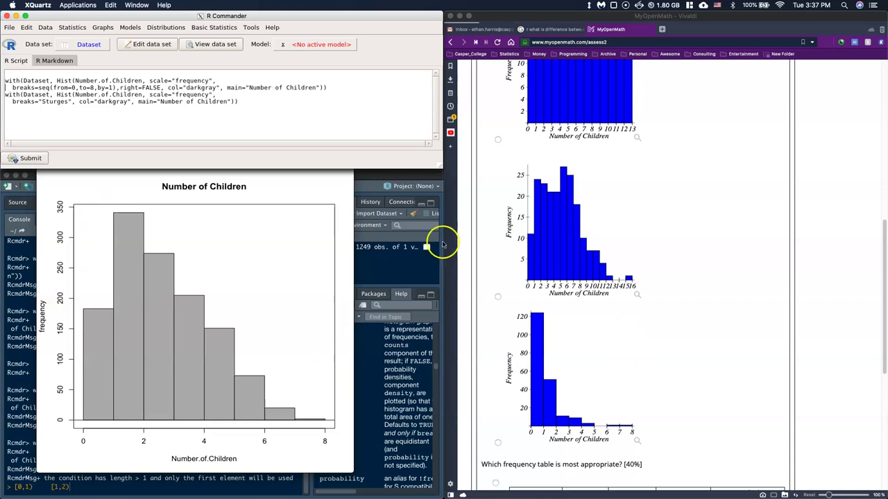
{"action": "scroll", "coordinate": [538, 257], "scroll_direction": "up", "scroll_amount": 2}
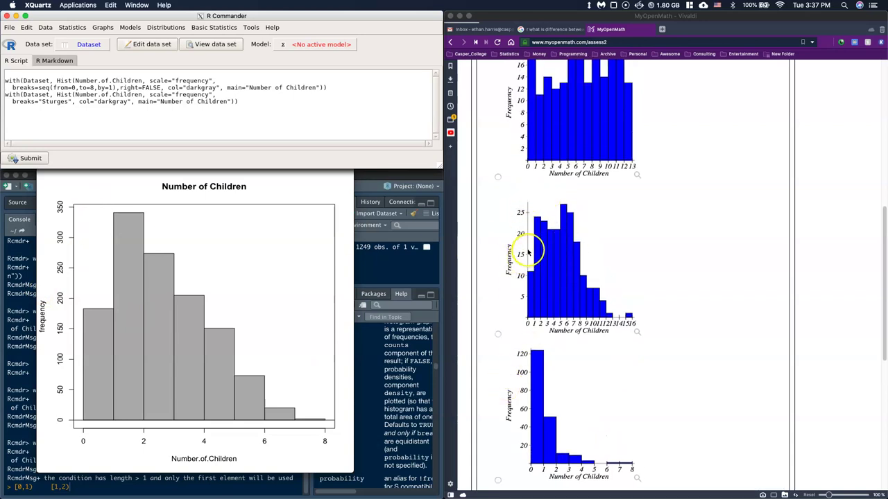
{"action": "scroll", "coordinate": [519, 254], "scroll_direction": "up", "scroll_amount": 4}
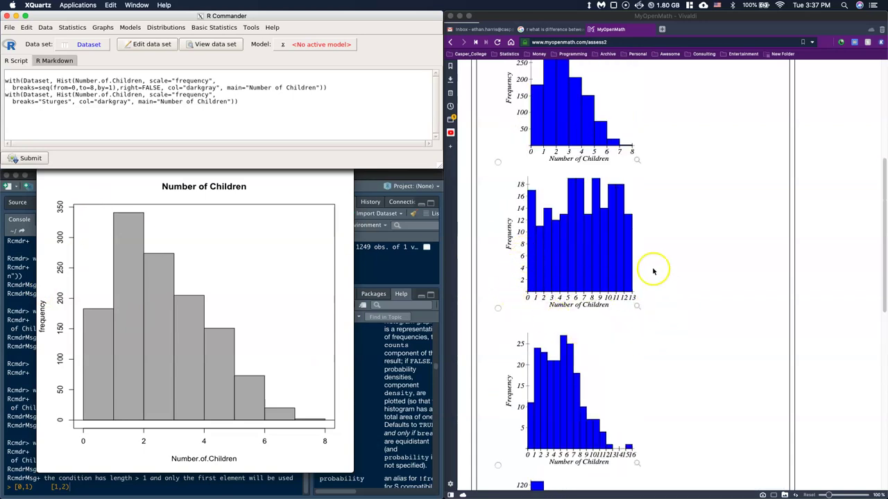
{"action": "scroll", "coordinate": [570, 314], "scroll_direction": "up", "scroll_amount": 3}
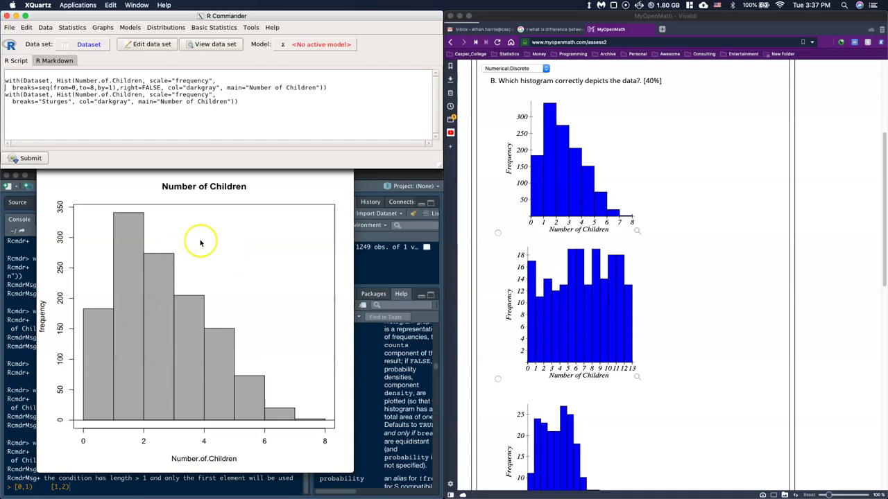
{"action": "left_click", "coordinate": [498, 233]}
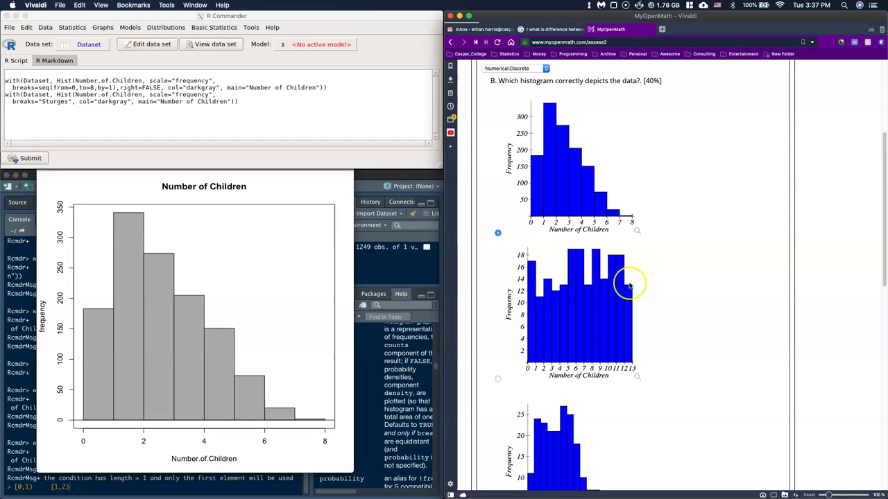
Compare the RStudio frequency distribution with the MyOpenMath tables and select the first frequency table, ordered from 0 to 7 children.
{"action": "scroll", "coordinate": [629, 286], "scroll_direction": "down", "scroll_amount": 10}
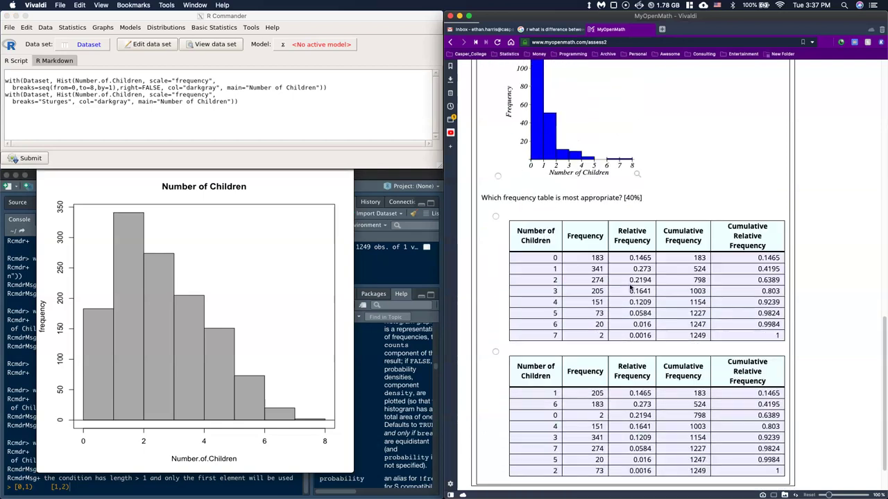
{"action": "scroll", "coordinate": [631, 286], "scroll_direction": "down", "scroll_amount": 2}
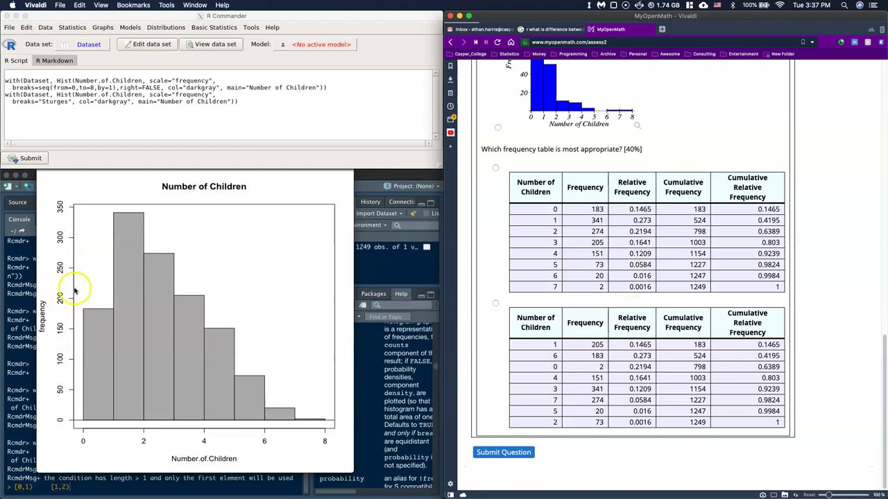
{"action": "left_click", "coordinate": [30, 176]}
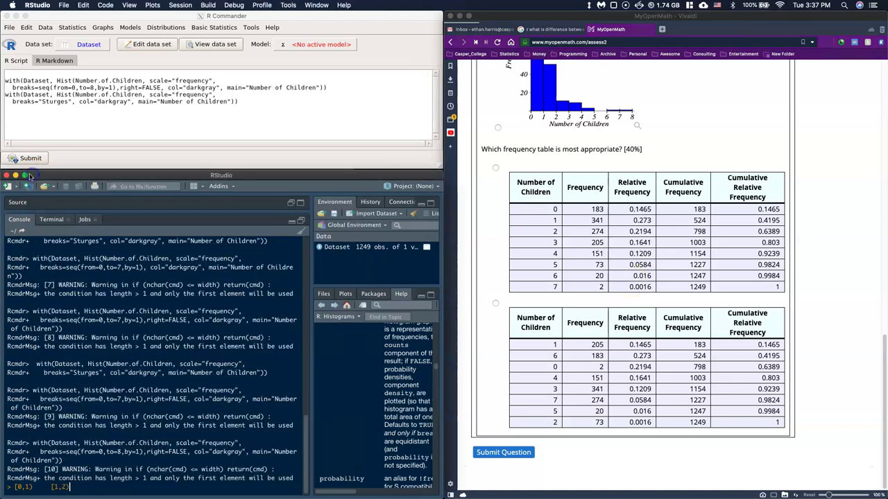
{"action": "left_click", "coordinate": [238, 80]}
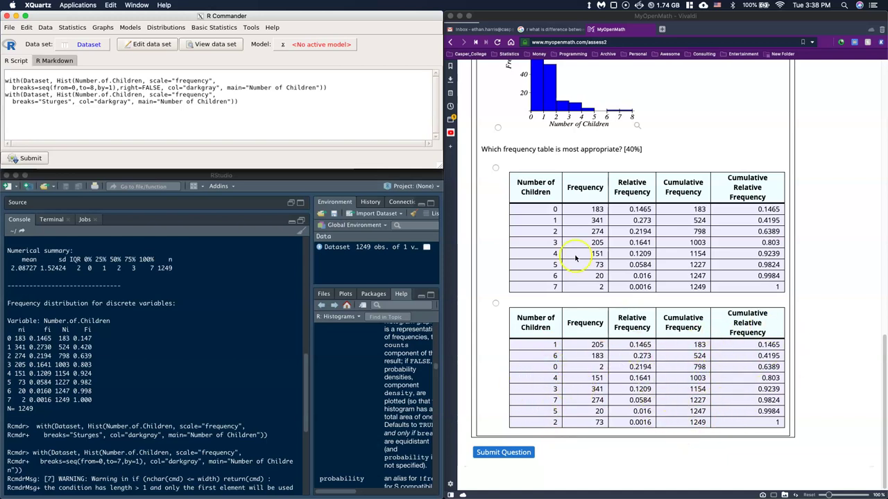
{"action": "left_click", "coordinate": [495, 169]}
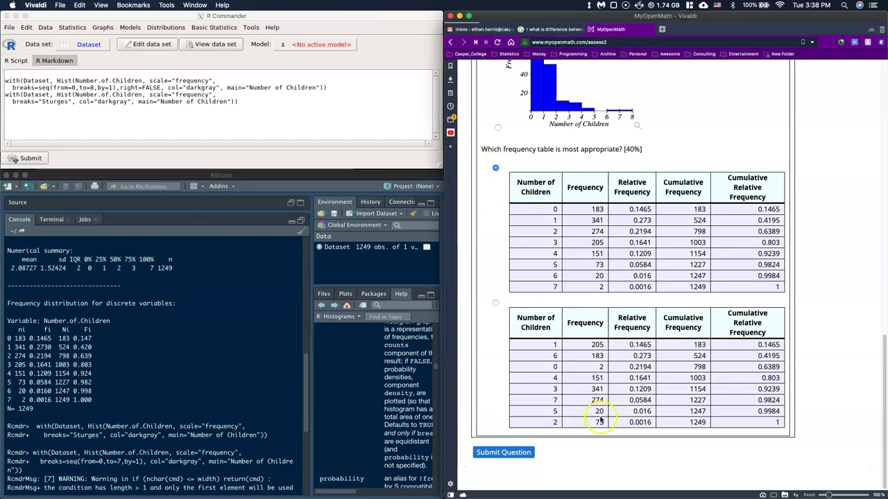
Submit the MyOpenMath question and review the grading of each part.
{"action": "left_click", "coordinate": [488, 453]}
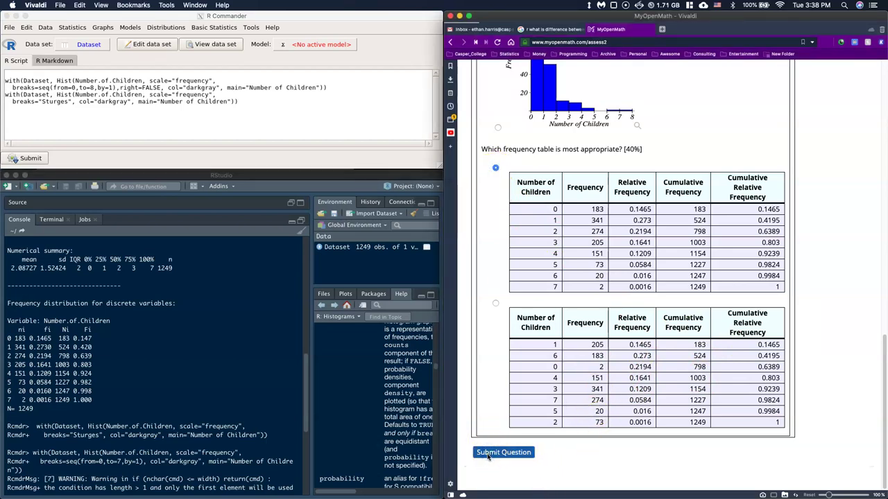
{"action": "left_click", "coordinate": [499, 453]}
{"action": "scroll", "coordinate": [794, 317], "scroll_direction": "down", "scroll_amount": 10}
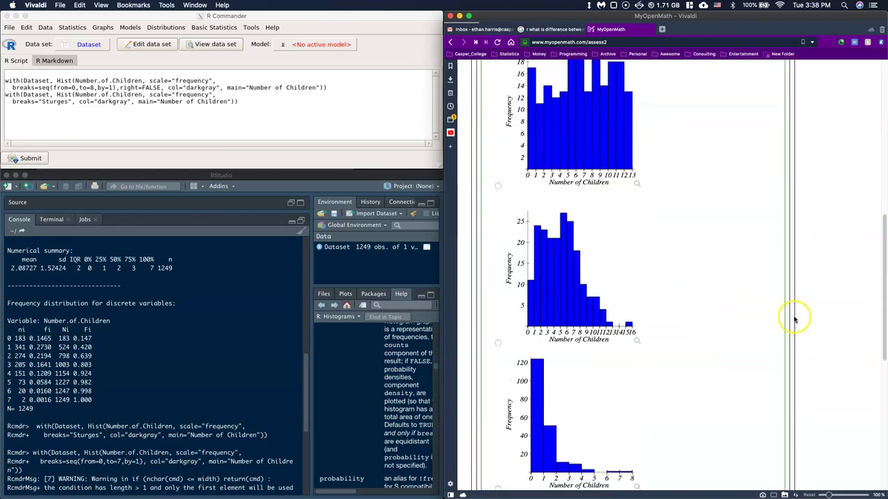
{"action": "scroll", "coordinate": [795, 320], "scroll_direction": "down", "scroll_amount": 3}
{"action": "scroll", "coordinate": [773, 321], "scroll_direction": "up", "scroll_amount": 10}
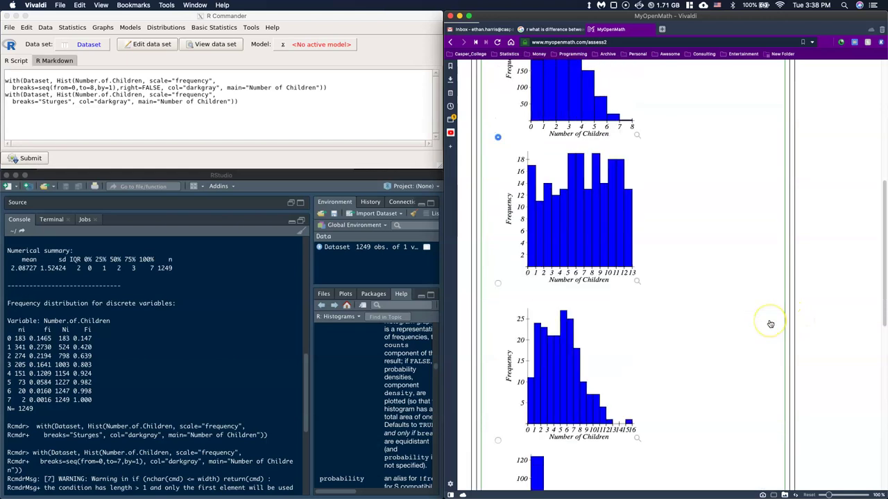
{"action": "scroll", "coordinate": [770, 323], "scroll_direction": "up", "scroll_amount": 3}
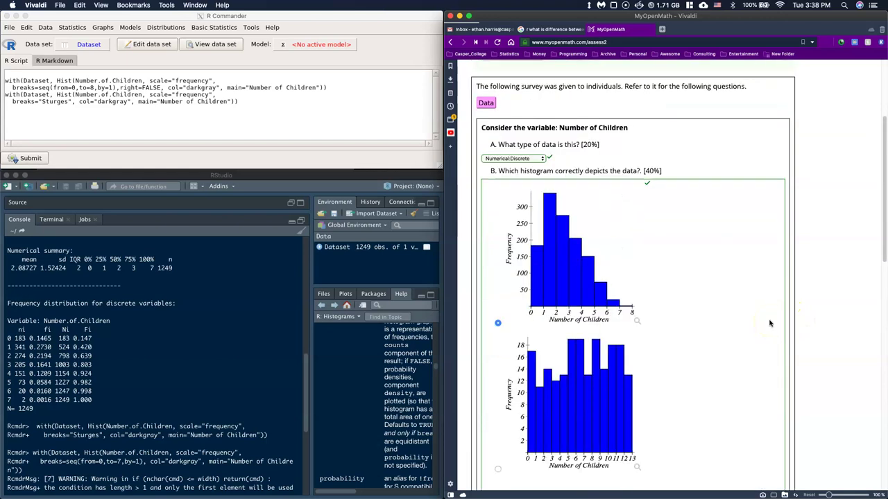